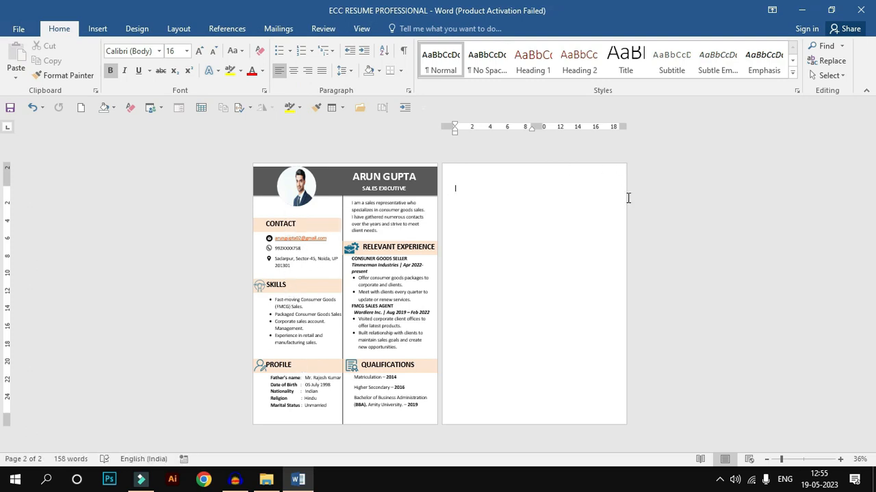
{"action": "left_click", "coordinate": [403, 216]}
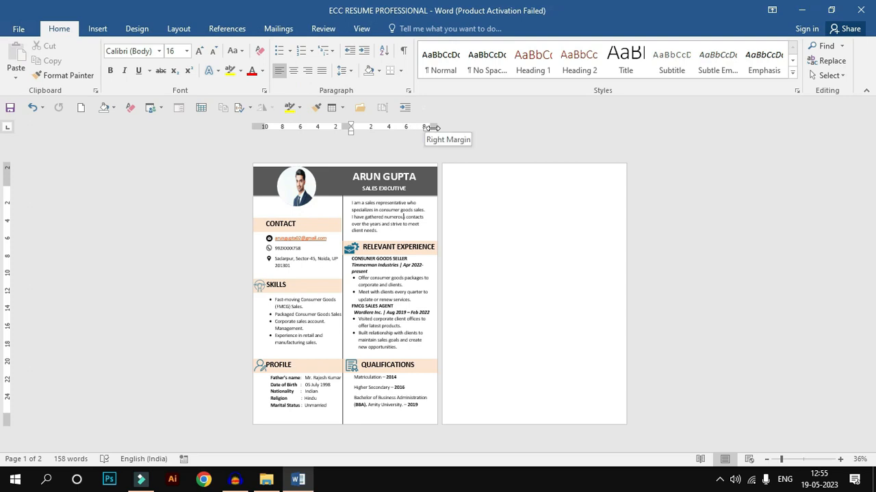
{"action": "left_click", "coordinate": [466, 190]}
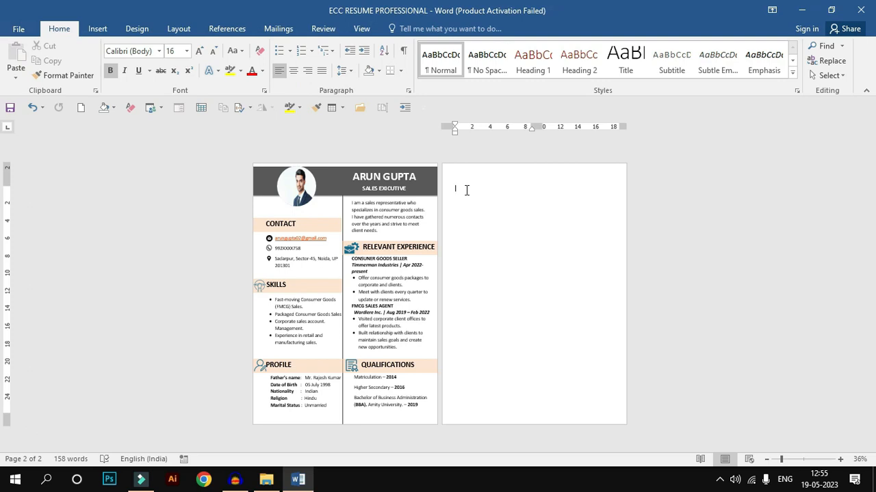
Step: Create a blank document with a two-column page layout and close it without saving
{"action": "key", "text": "ctrl+n"}
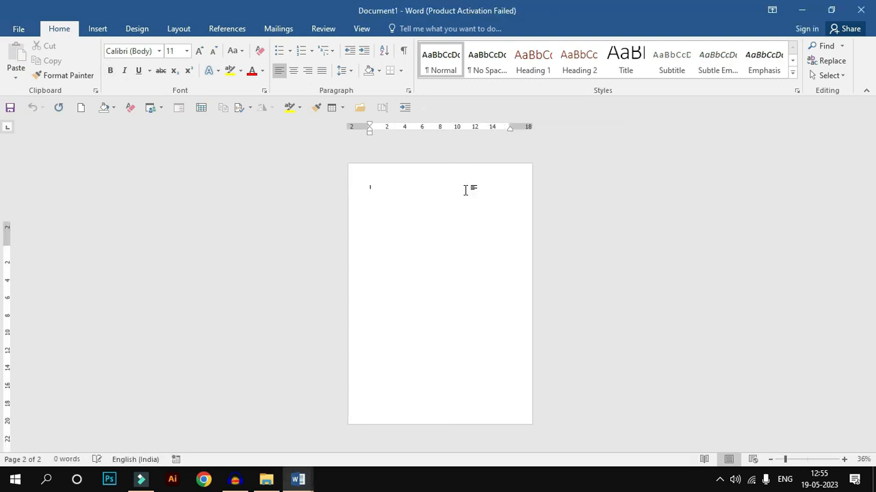
{"action": "scroll", "coordinate": [406, 221], "scroll_direction": "up", "scroll_amount": 3}
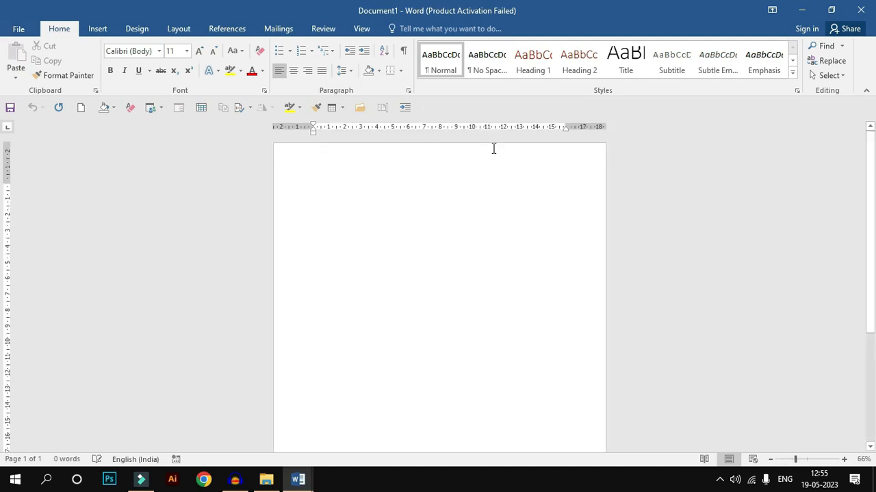
{"action": "left_click", "coordinate": [178, 31]}
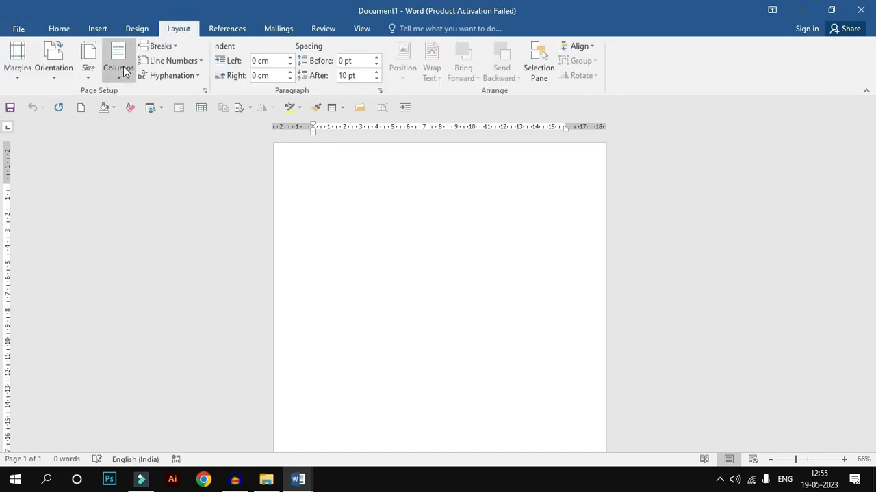
{"action": "left_click", "coordinate": [121, 74]}
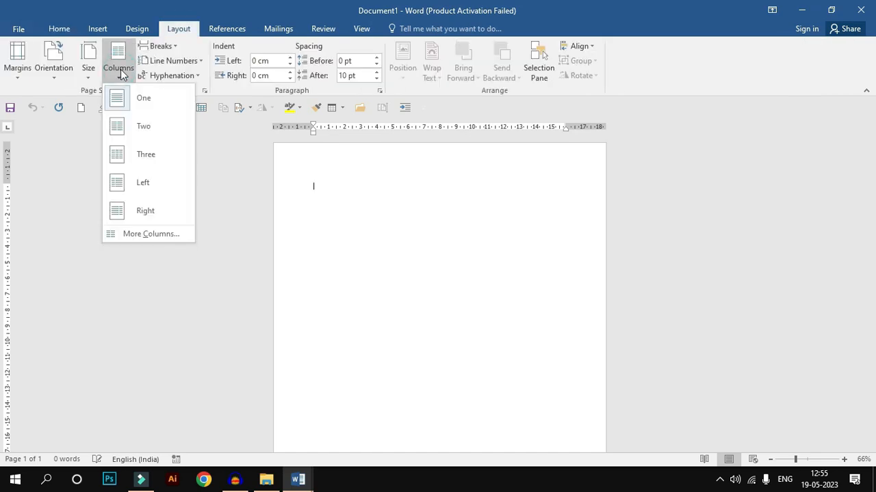
{"action": "left_click", "coordinate": [129, 128]}
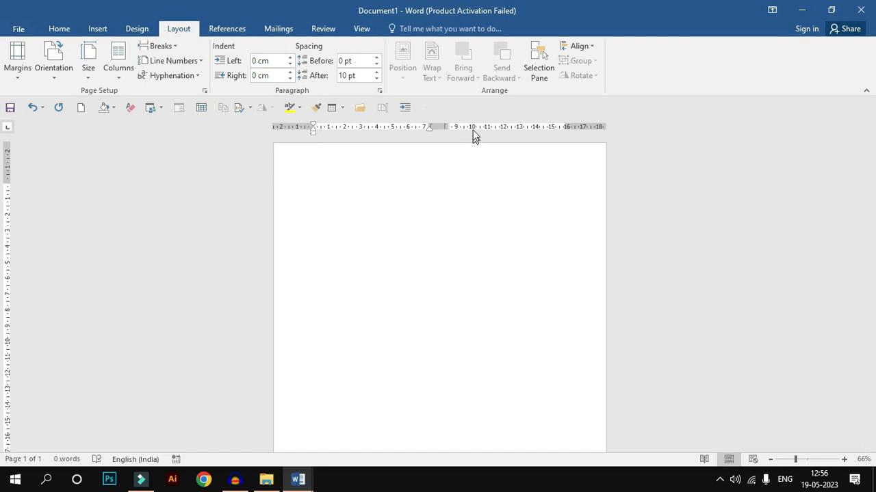
{"action": "left_click", "coordinate": [866, 11]}
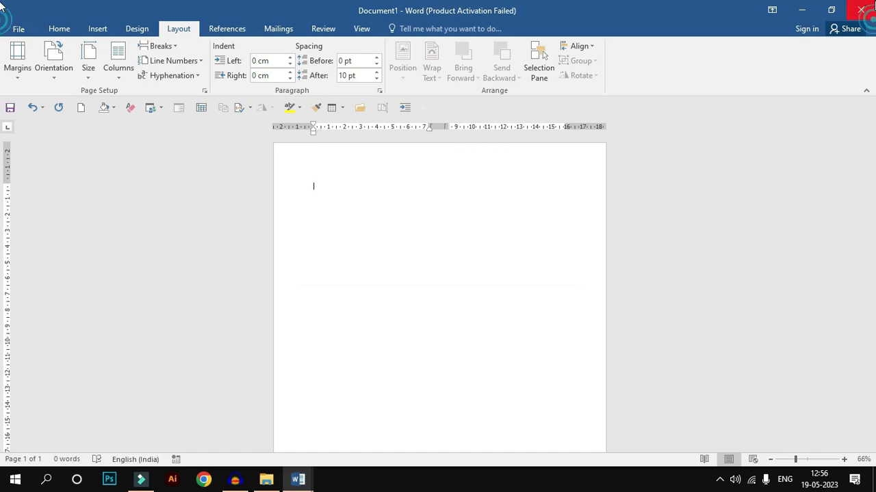
{"action": "left_click", "coordinate": [441, 264]}
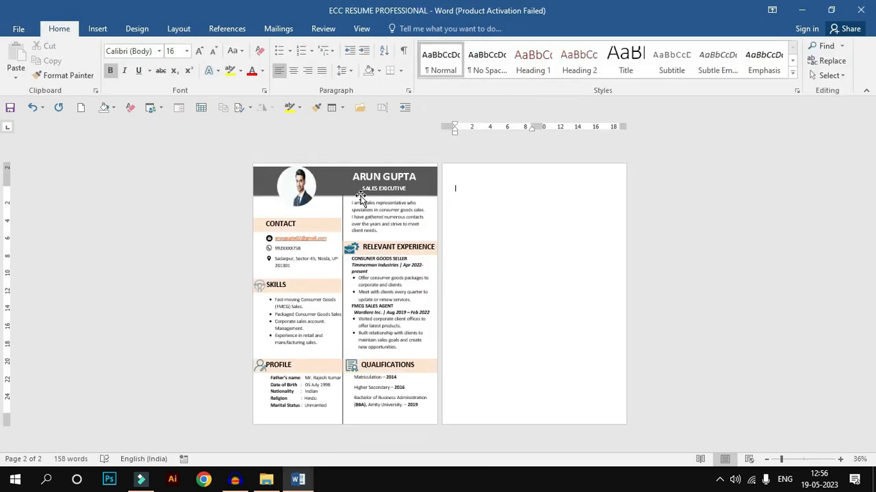
Step: Draw a rectangle about 3.48 cm high and 21.19 cm wide across the top of the blank second page as a header band
{"action": "left_click", "coordinate": [99, 30]}
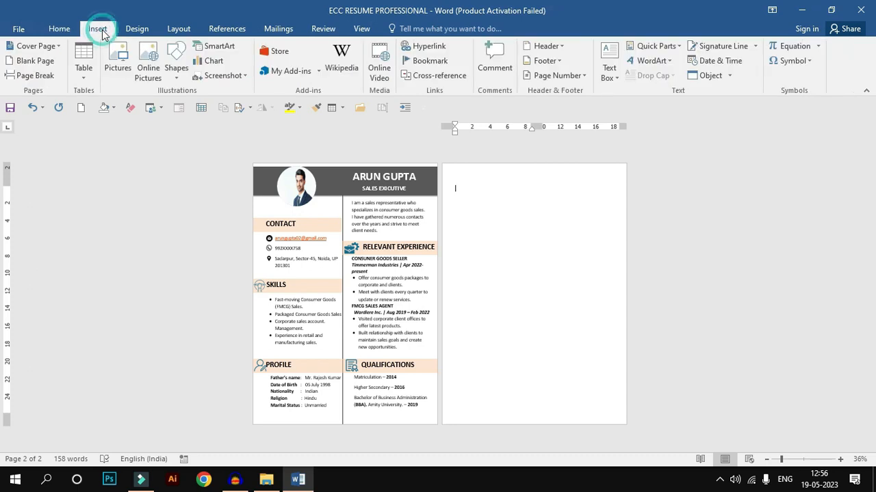
{"action": "left_click", "coordinate": [176, 65]}
{"action": "left_click", "coordinate": [209, 105]}
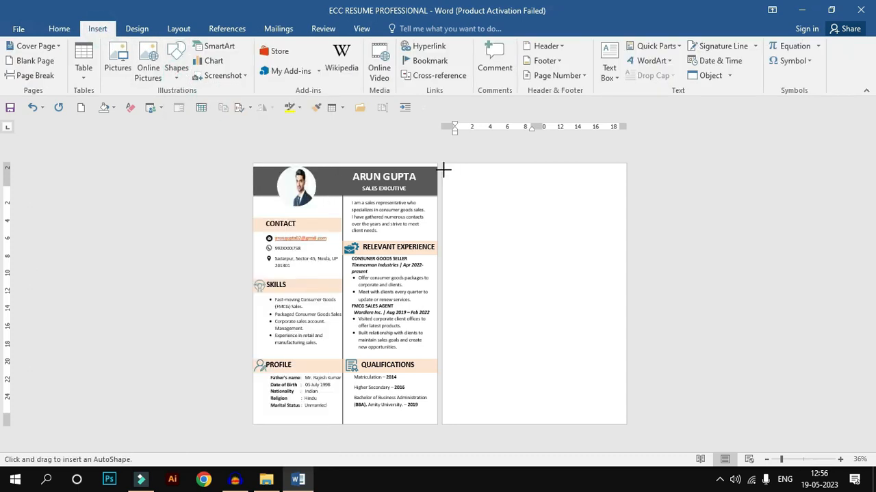
{"action": "mouse_move", "coordinate": [443, 168]}
{"action": "left_mouse_down"}
{"action": "mouse_move", "coordinate": [546, 198]}
{"action": "mouse_move", "coordinate": [629, 199]}
{"action": "mouse_move", "coordinate": [577, 186]}
{"action": "left_mouse_up"}
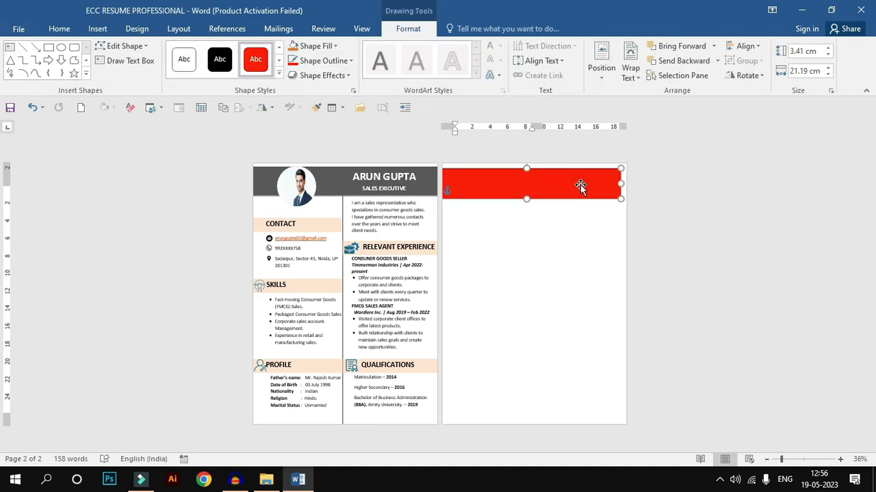
{"action": "key", "text": "ctrl+z"}
{"action": "left_click_drag", "start_coordinate": [554, 188], "coordinate": [555, 185]}
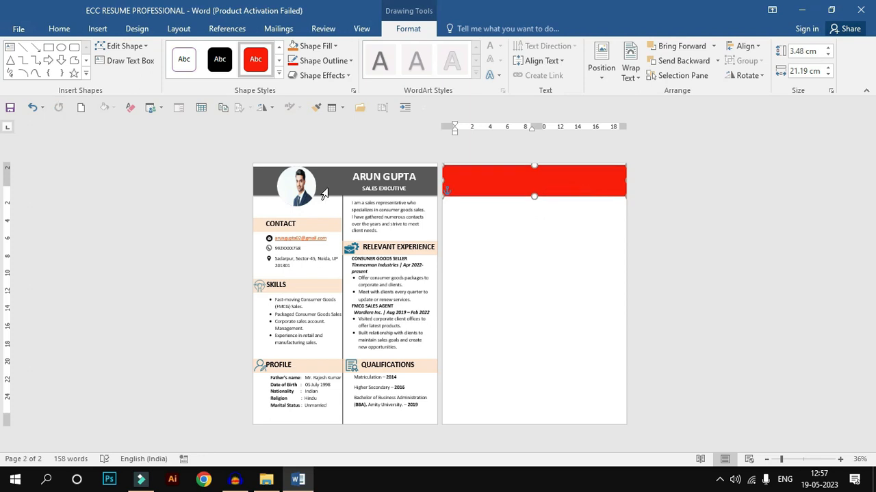
Step: Fill the header rectangle with dark grey and remove its outline
{"action": "left_click", "coordinate": [335, 46]}
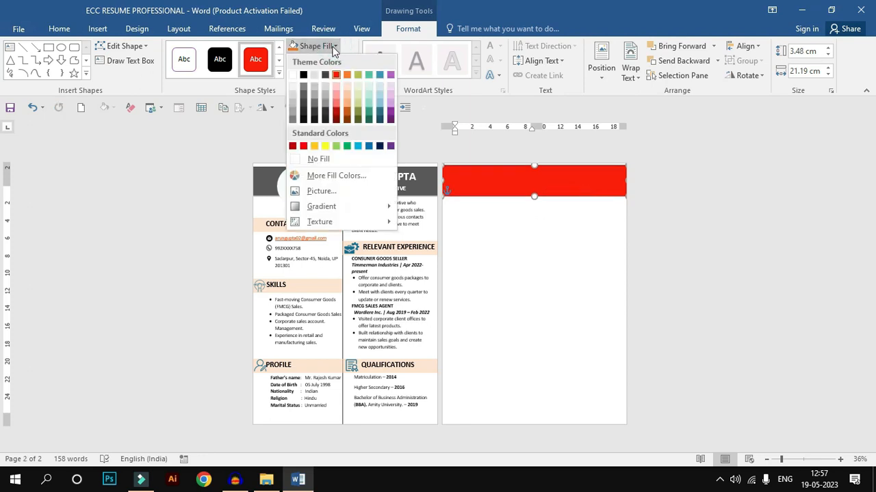
{"action": "left_click", "coordinate": [304, 91]}
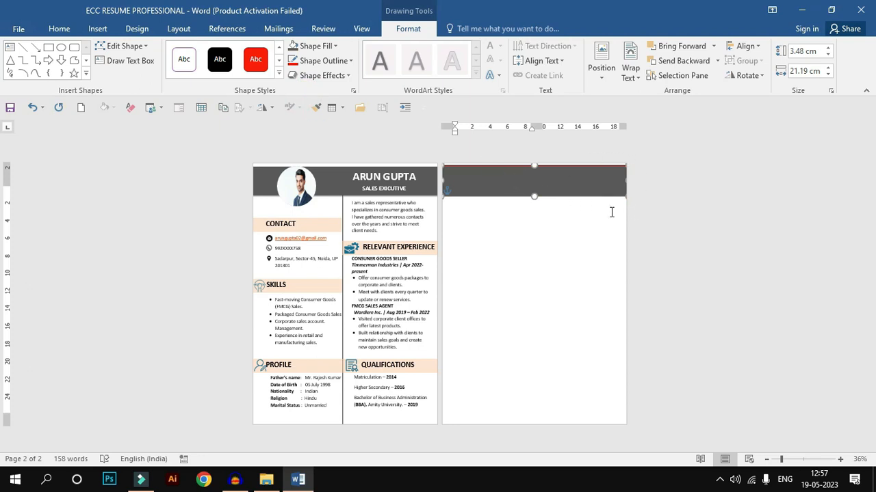
{"action": "left_click", "coordinate": [349, 61]}
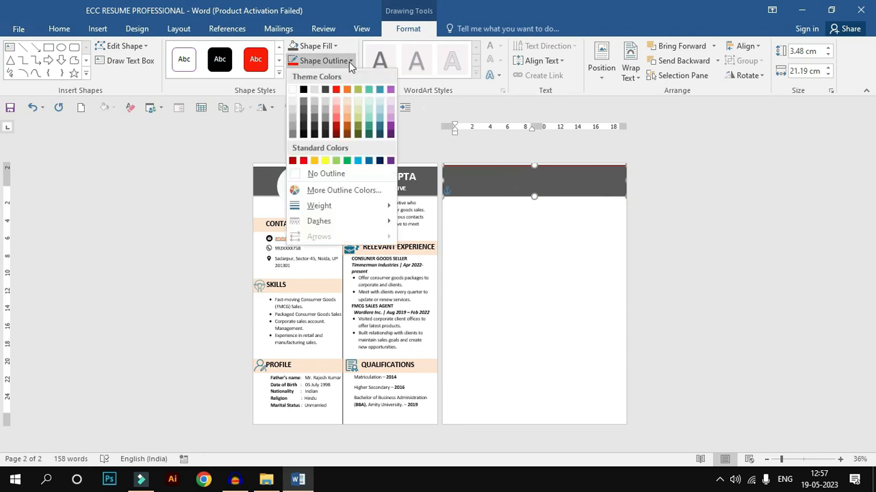
{"action": "left_click", "coordinate": [340, 176]}
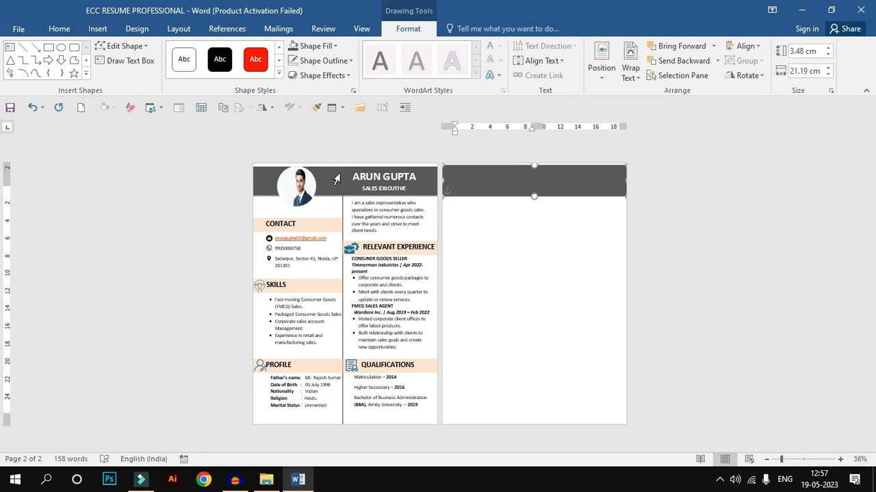
Step: Apply an outer shadow offset downward to the header rectangle on the second page
{"action": "left_click", "coordinate": [322, 75]}
{"action": "mouse_move", "coordinate": [346, 136]}
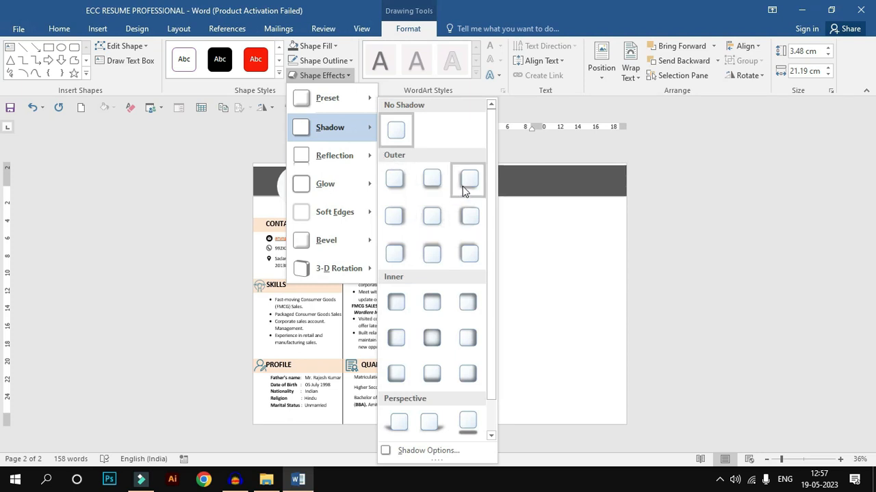
{"action": "left_click", "coordinate": [440, 185]}
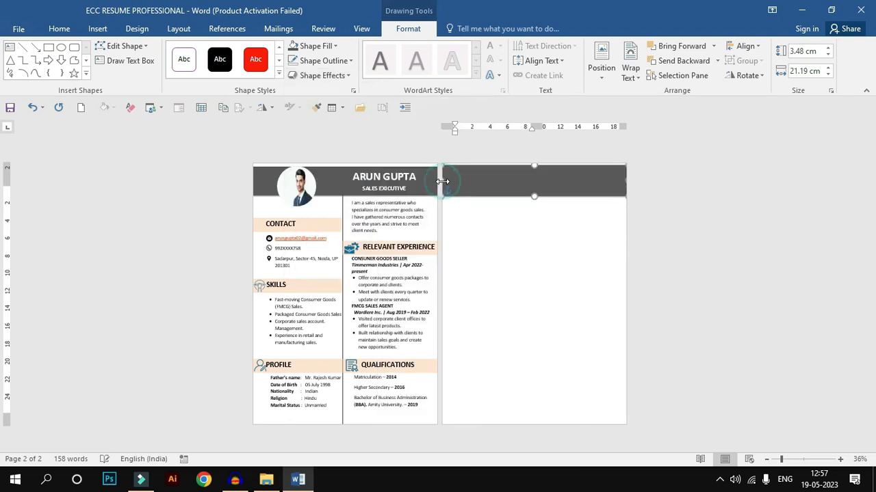
{"action": "left_click", "coordinate": [511, 230]}
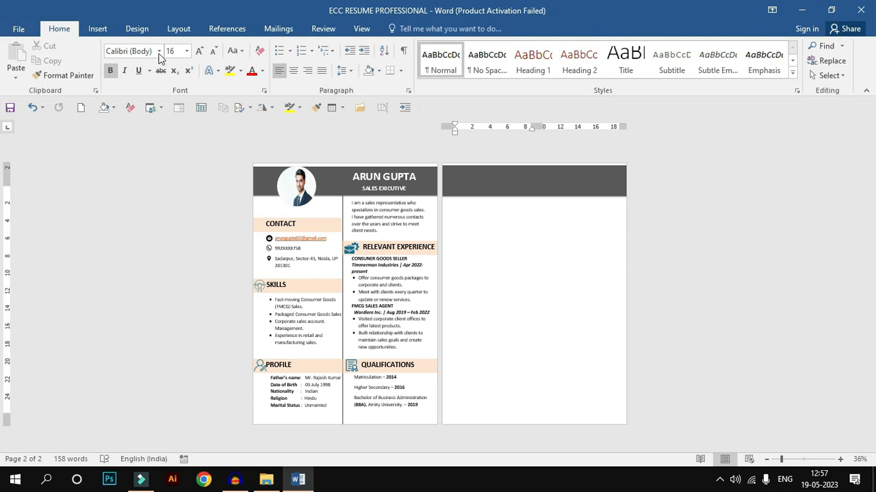
Step: Insert a WordArt text box in the plain black style and place it over the right part of the header band
{"action": "left_click", "coordinate": [99, 31]}
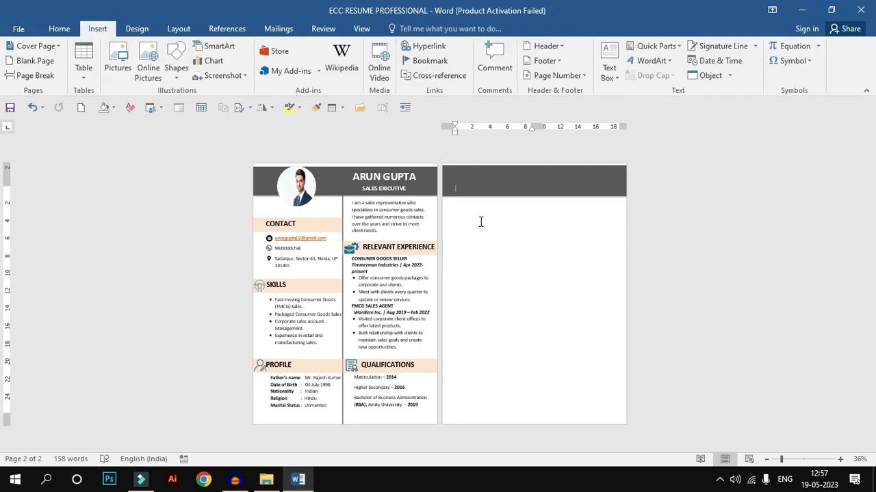
{"action": "left_click", "coordinate": [671, 64]}
{"action": "left_click", "coordinate": [642, 89]}
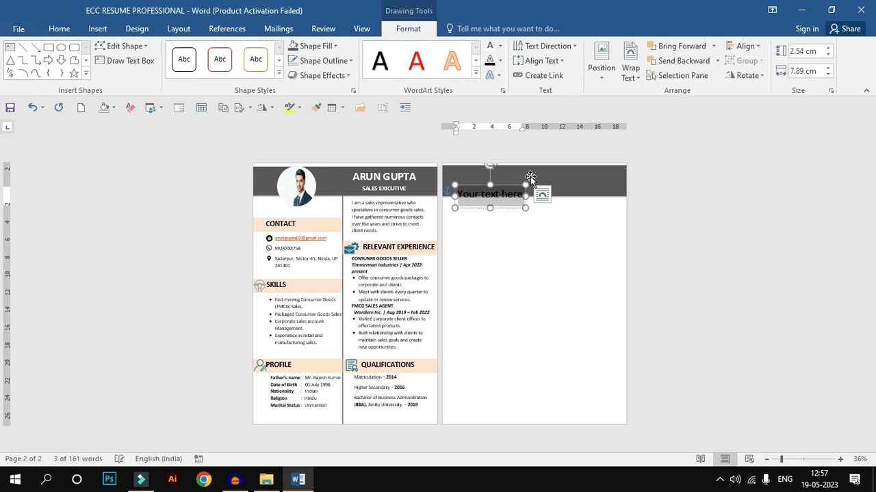
{"action": "left_click_drag", "start_coordinate": [511, 185], "coordinate": [591, 168]}
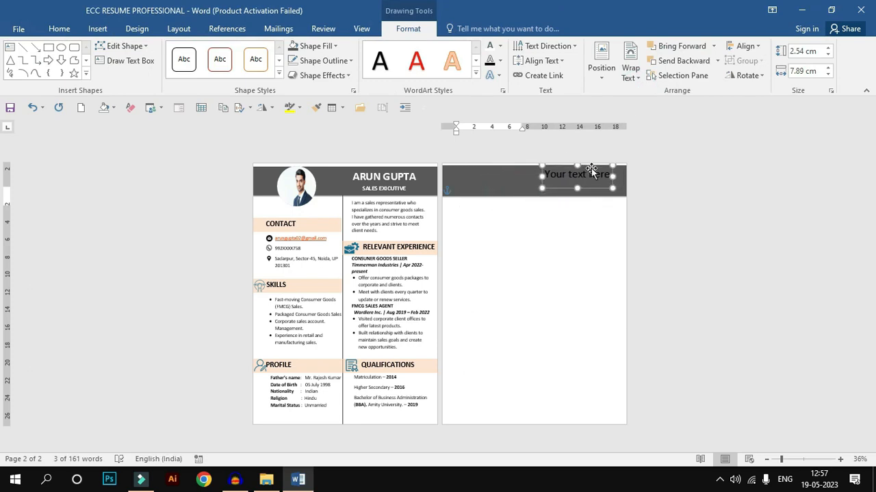
Step: Replace the WordArt placeholder with the candidate's full name and a second line reading SALES EXICUTIVE
{"action": "left_click", "coordinate": [601, 174]}
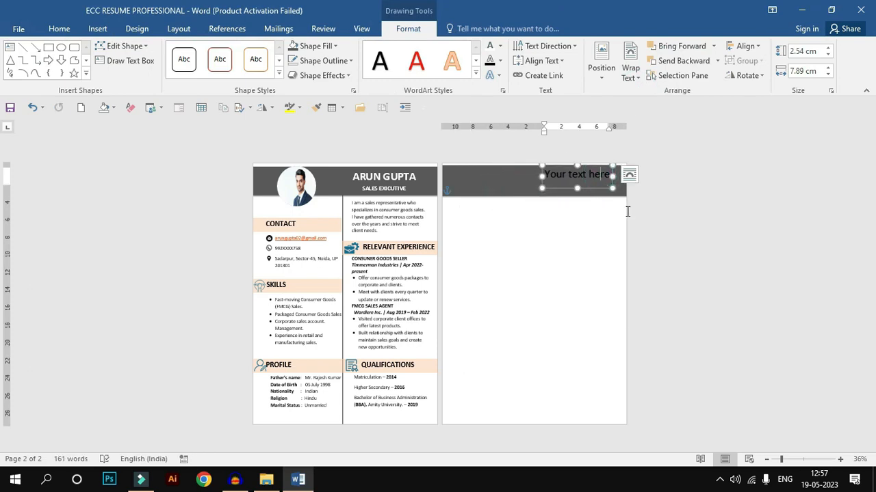
{"action": "key", "text": "ctrl+a"}
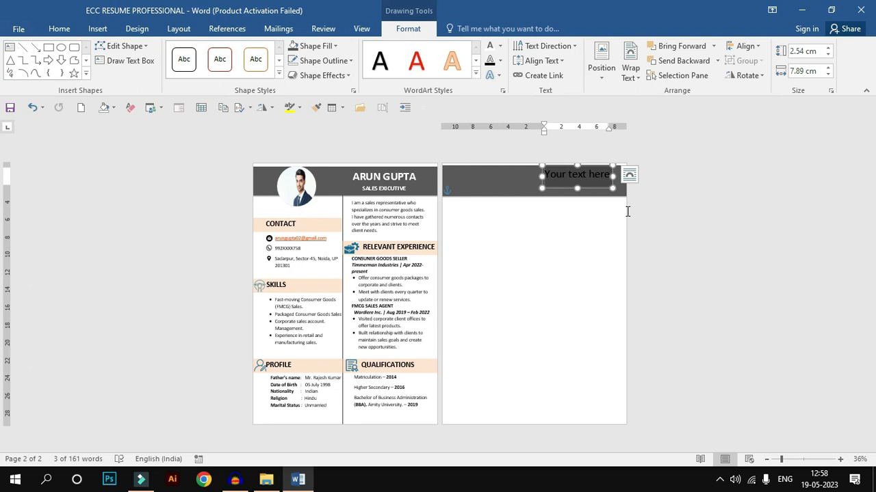
{"action": "key", "text": "Delete"}
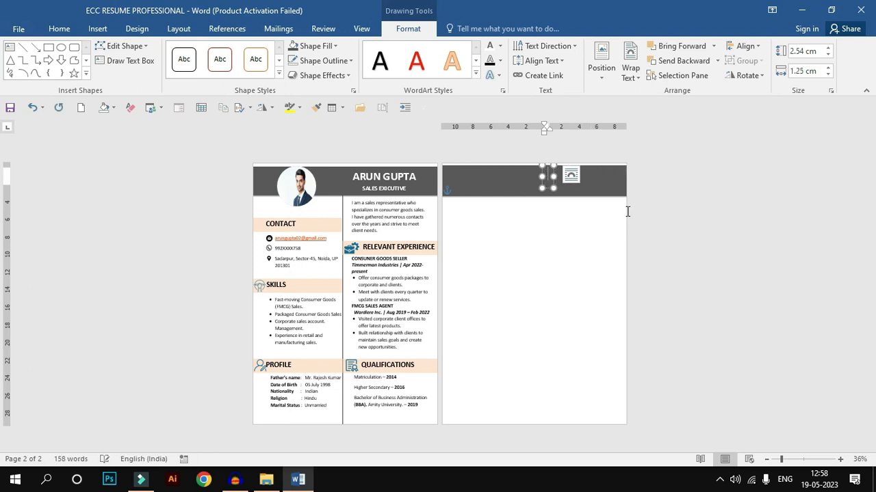
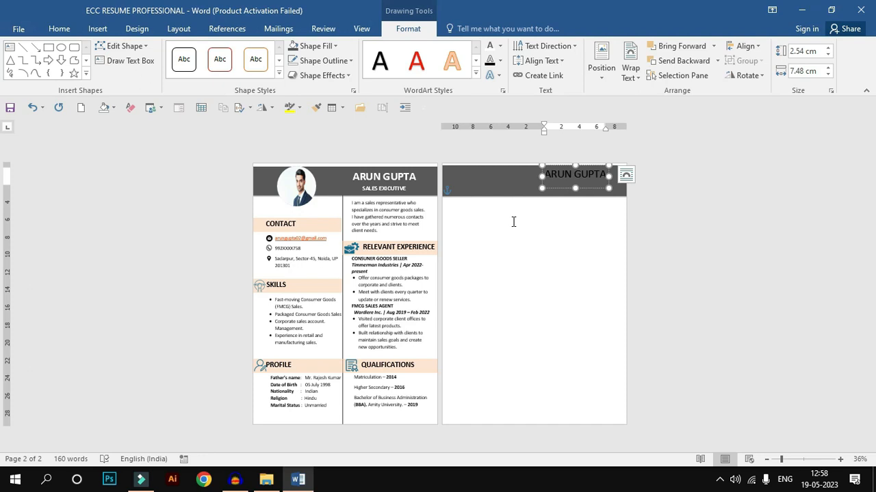
{"action": "key", "text": "Return"}
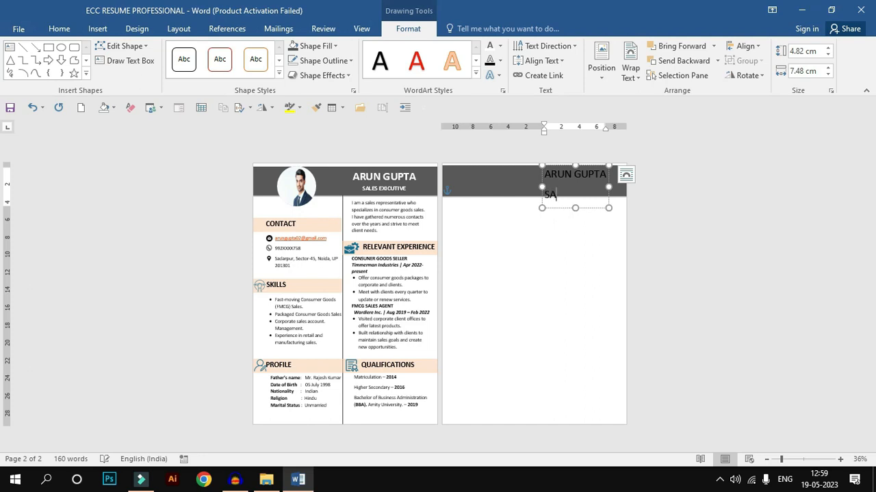
{"action": "type", "text": "SALES EXICUTIVE"}
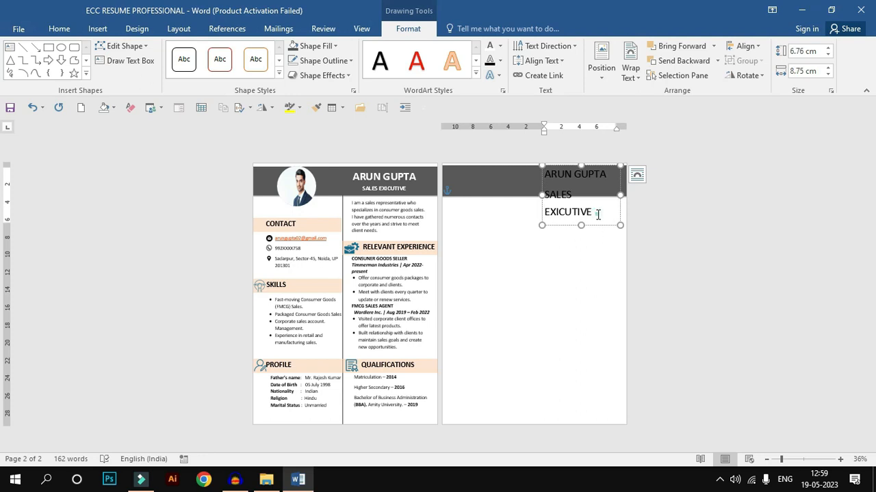
Step: Reduce the font size of the SALES EXICUTIVE line so it fits on one line under the name
{"action": "left_click_drag", "start_coordinate": [597, 214], "coordinate": [545, 192]}
{"action": "left_click", "coordinate": [58, 28]}
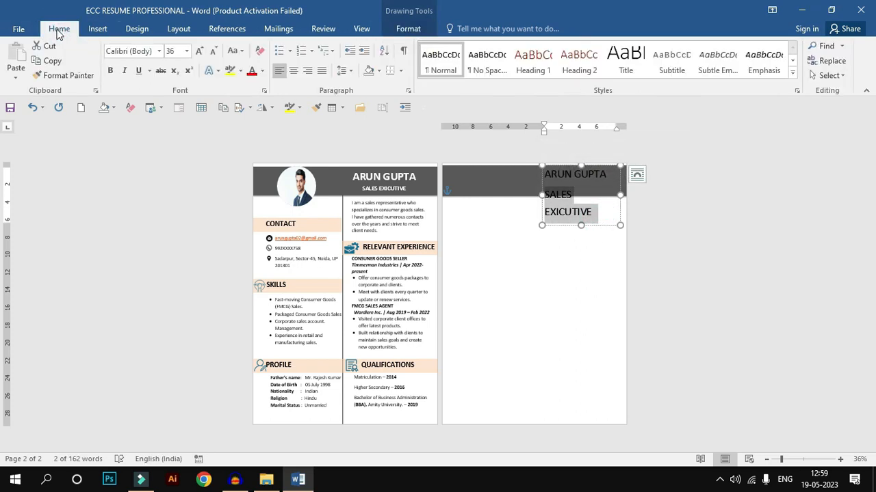
{"action": "left_click", "coordinate": [214, 51]}
Step: Set both header text lines to 1.0 line spacing without space after paragraphs, and centre them
{"action": "left_click_drag", "start_coordinate": [550, 173], "coordinate": [588, 189]}
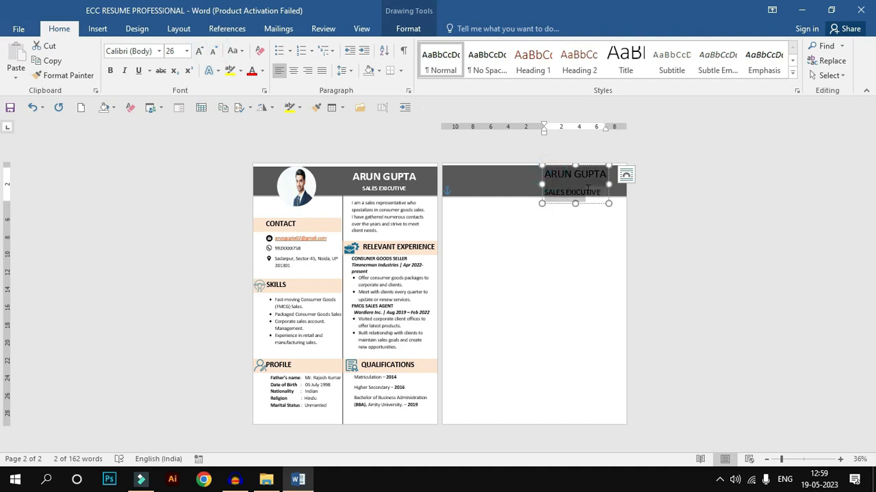
{"action": "left_click", "coordinate": [341, 70]}
{"action": "left_click", "coordinate": [357, 86]}
{"action": "left_click", "coordinate": [344, 70]}
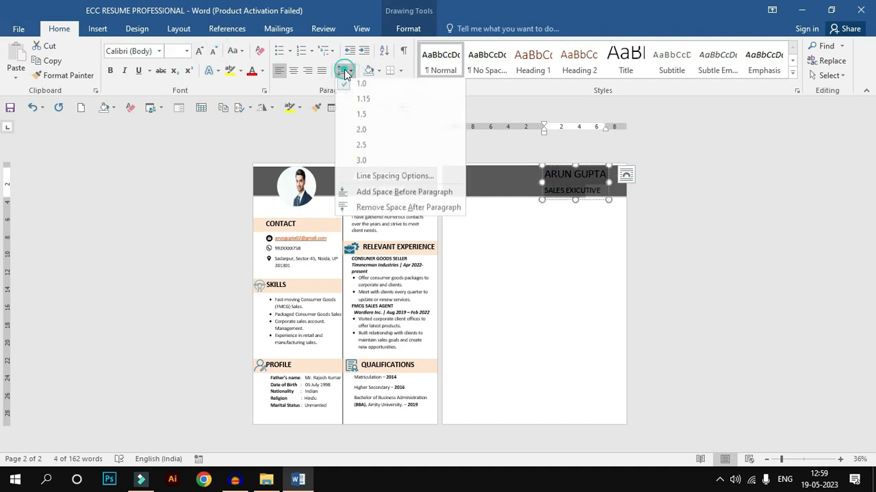
{"action": "left_click", "coordinate": [376, 213]}
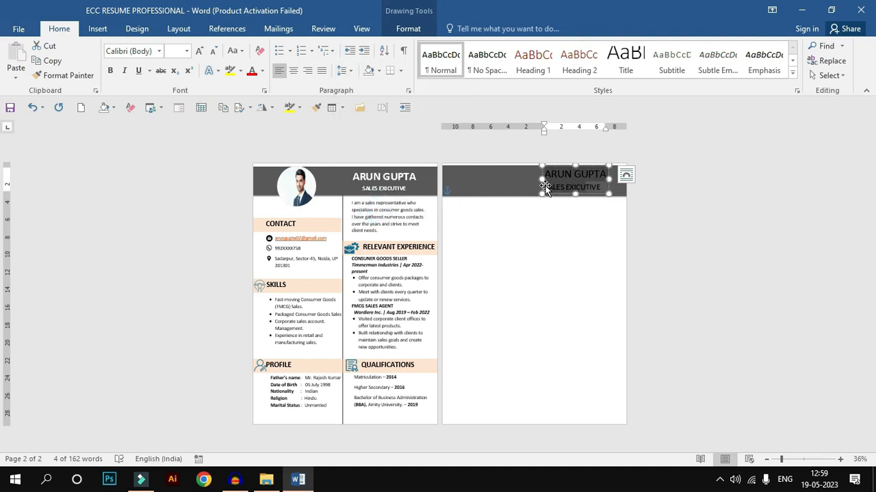
{"action": "left_click", "coordinate": [296, 72]}
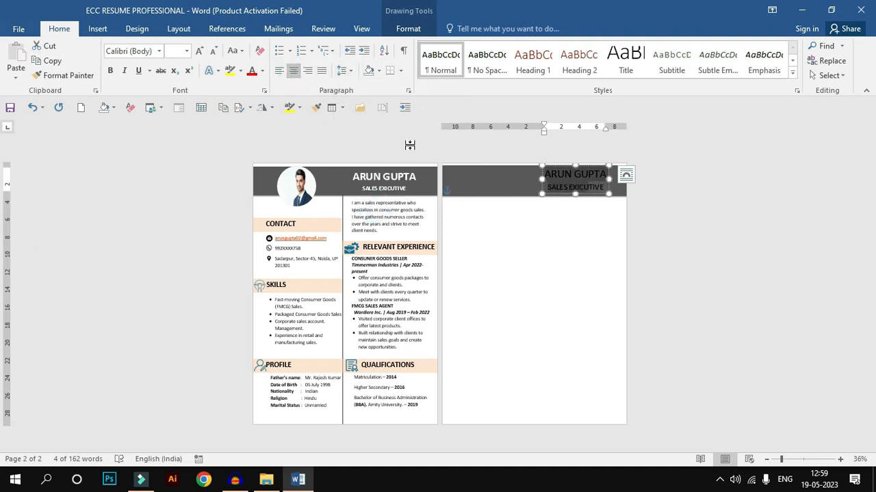
{"action": "left_click", "coordinate": [547, 176]}
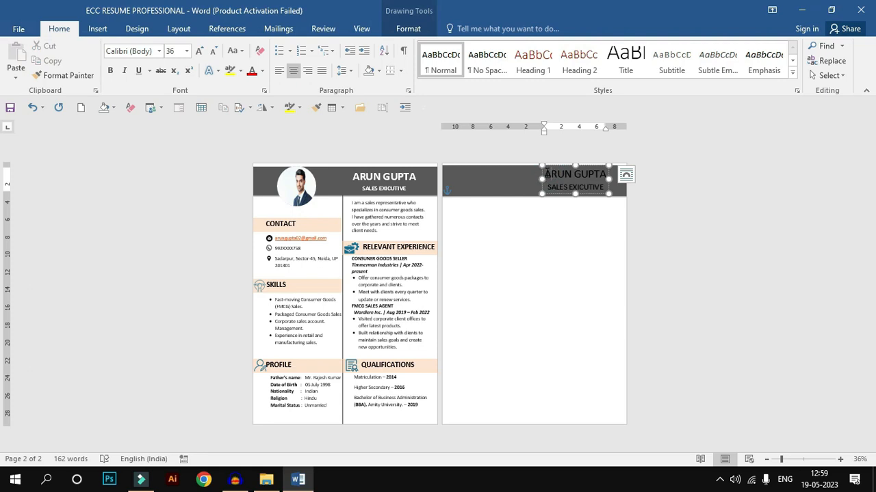
Step: Make the name line larger and bold, and widen the header text box so the name fits on one line
{"action": "left_click_drag", "start_coordinate": [545, 173], "coordinate": [607, 174]}
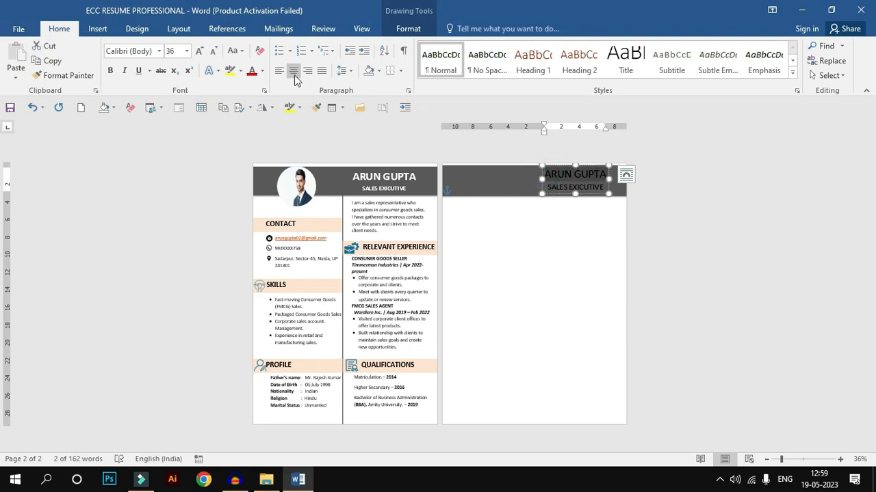
{"action": "left_click", "coordinate": [203, 54]}
{"action": "left_click", "coordinate": [110, 70]}
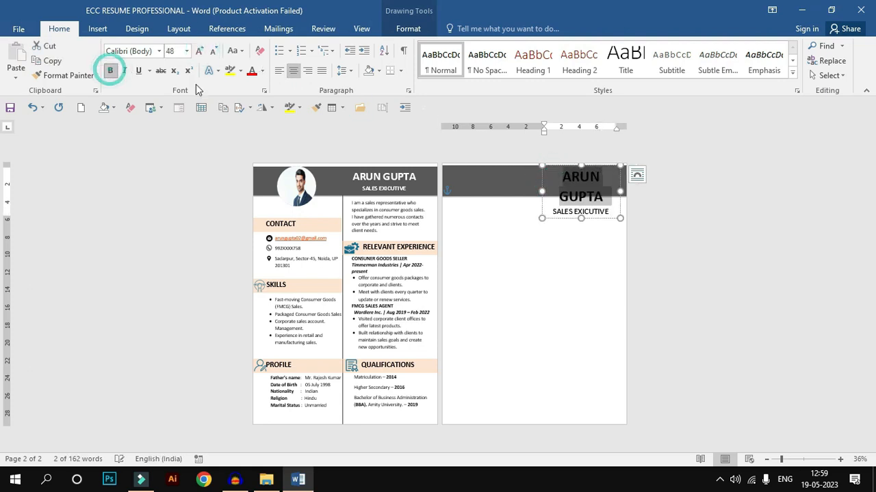
{"action": "left_click_drag", "start_coordinate": [542, 194], "coordinate": [518, 193]}
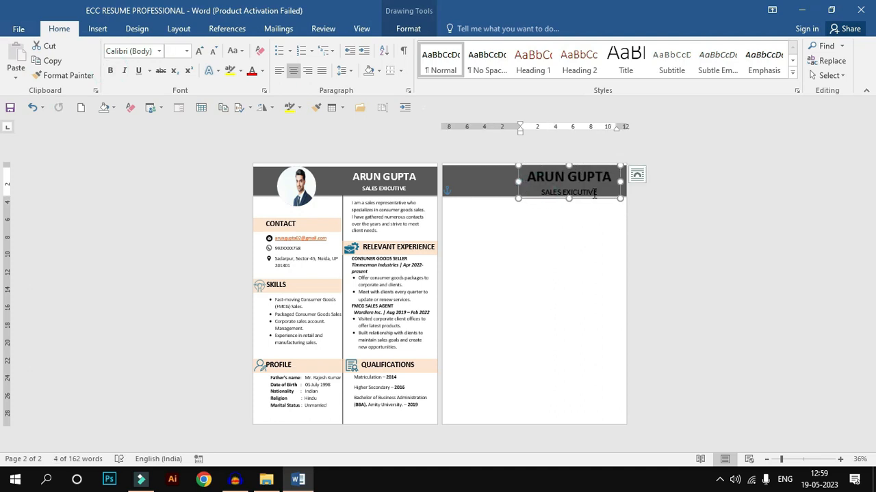
{"action": "left_click_drag", "start_coordinate": [526, 179], "coordinate": [616, 179]}
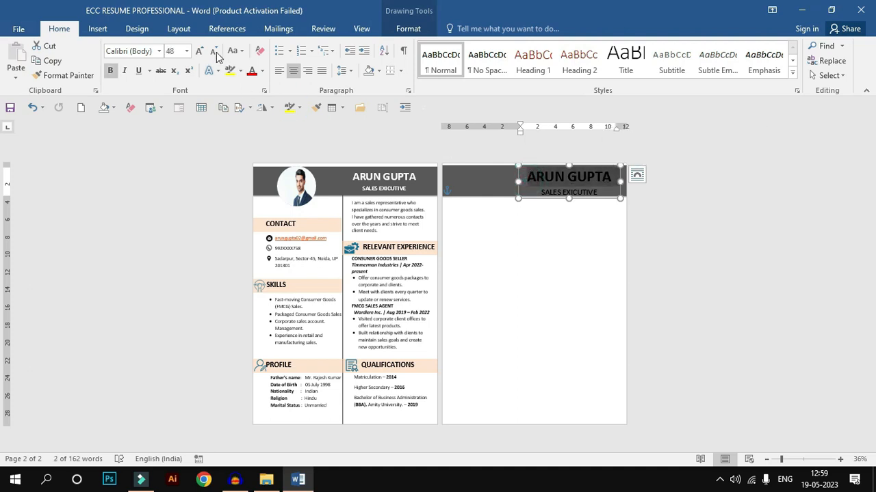
{"action": "left_click", "coordinate": [214, 52]}
Step: Change the text fill of both lines in the header text box to white
{"action": "left_click", "coordinate": [584, 195]}
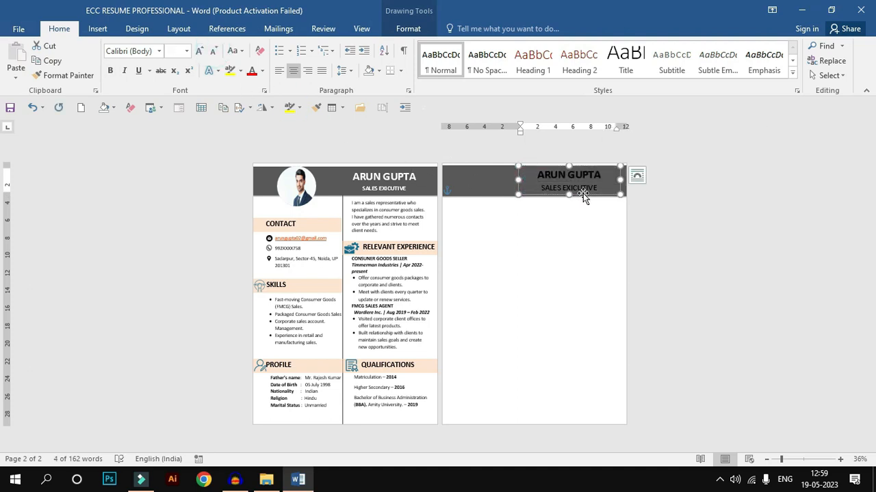
{"action": "left_click", "coordinate": [408, 28]}
{"action": "left_click", "coordinate": [489, 49]}
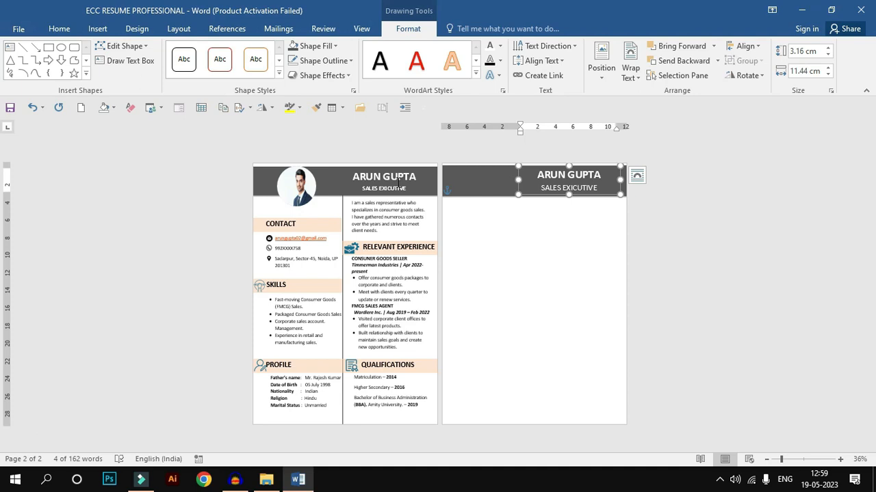
{"action": "left_click", "coordinate": [467, 239]}
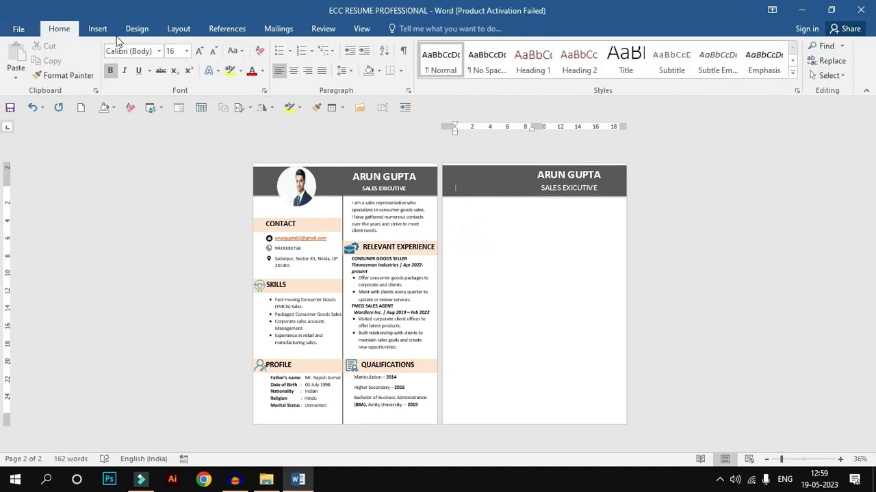
Step: Draw a circle about 4.8 cm high and 4.9 cm wide over the left part of page two's header band
{"action": "left_click", "coordinate": [99, 29]}
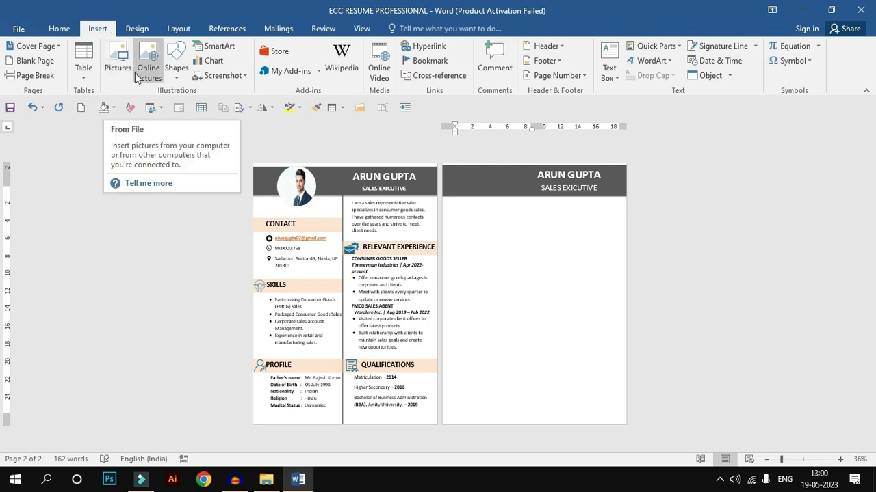
{"action": "left_click", "coordinate": [174, 68]}
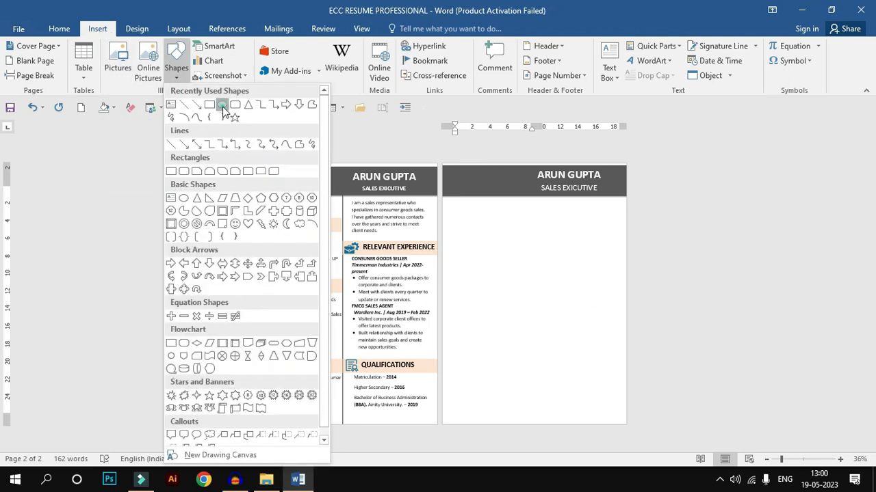
{"action": "left_click", "coordinate": [222, 105]}
{"action": "mouse_move", "coordinate": [459, 170]}
{"action": "left_mouse_down"}
{"action": "mouse_move", "coordinate": [508, 215]}
{"action": "mouse_move", "coordinate": [500, 207]}
{"action": "left_mouse_up"}
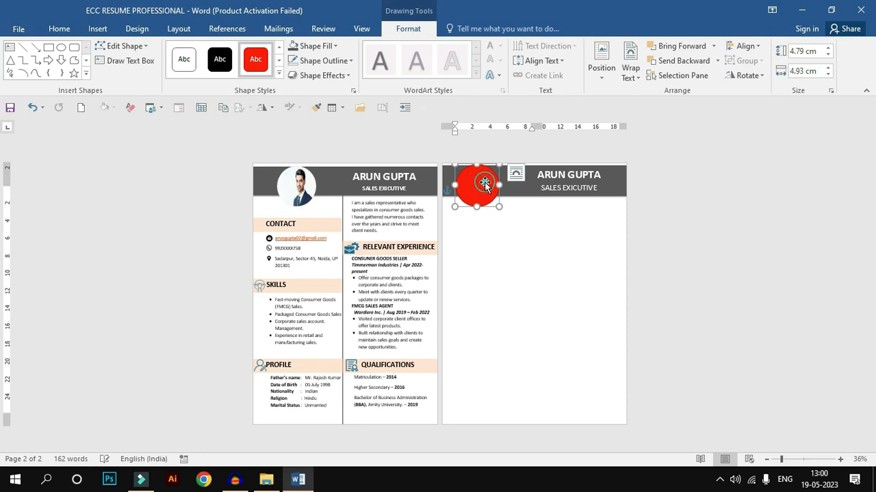
Step: Fill the circle with the candidate's portrait photo from the New Volume (E:) drive
{"action": "left_click", "coordinate": [329, 48]}
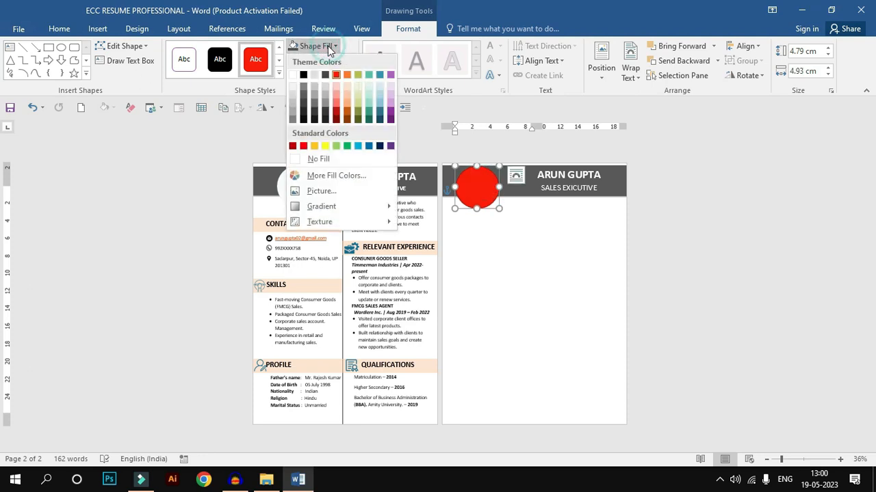
{"action": "left_click", "coordinate": [316, 191]}
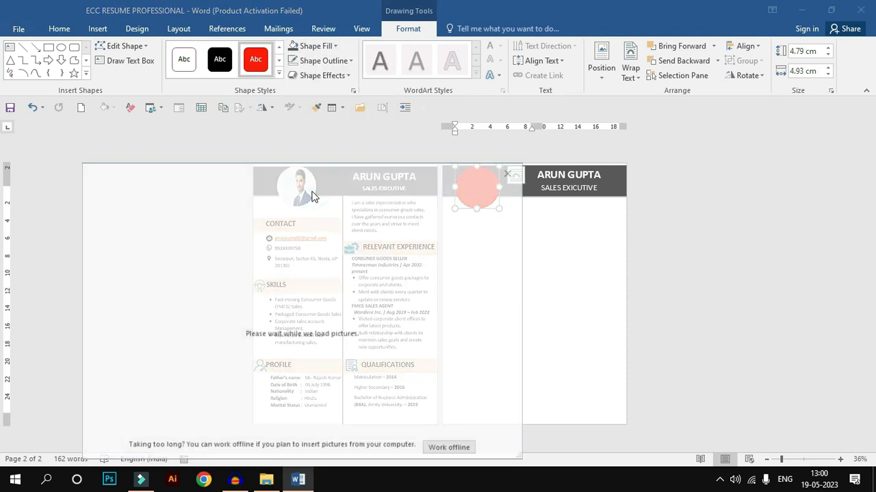
{"action": "left_click", "coordinate": [190, 244]}
{"action": "scroll", "coordinate": [112, 175], "scroll_direction": "down", "scroll_amount": 2}
{"action": "left_click", "coordinate": [68, 166]}
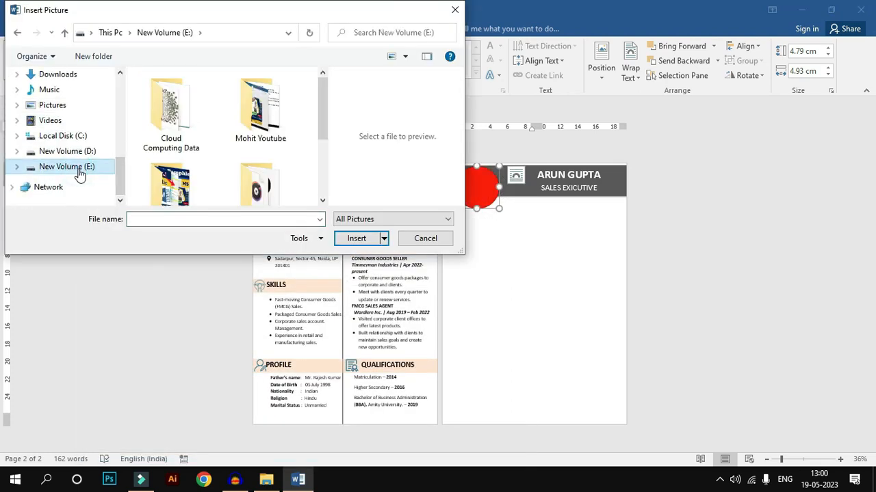
{"action": "scroll", "coordinate": [324, 154], "scroll_direction": "down", "scroll_amount": 3}
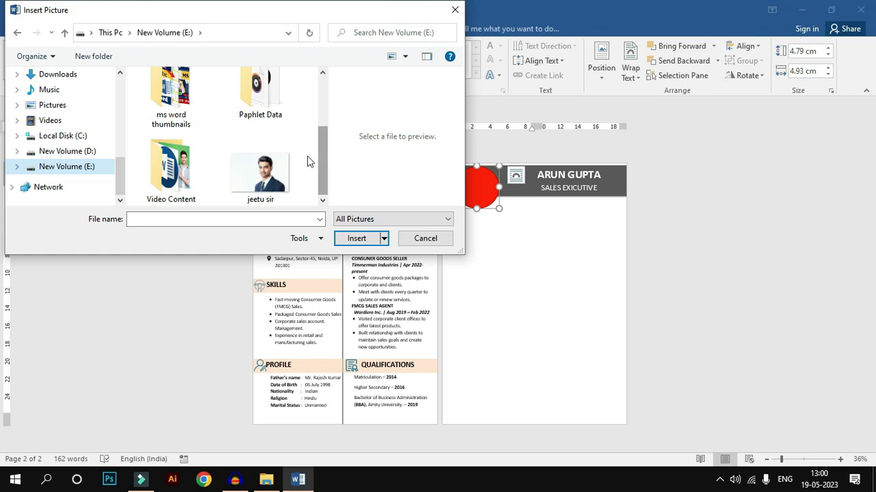
{"action": "left_click", "coordinate": [262, 176]}
{"action": "left_click", "coordinate": [356, 239]}
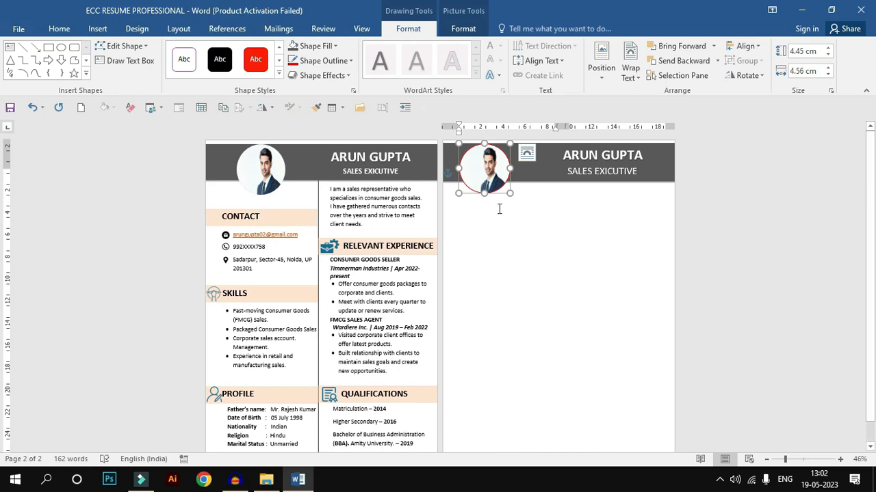
Step: Remove the outline of the circular photo and give it a grey glow
{"action": "left_click", "coordinate": [322, 60]}
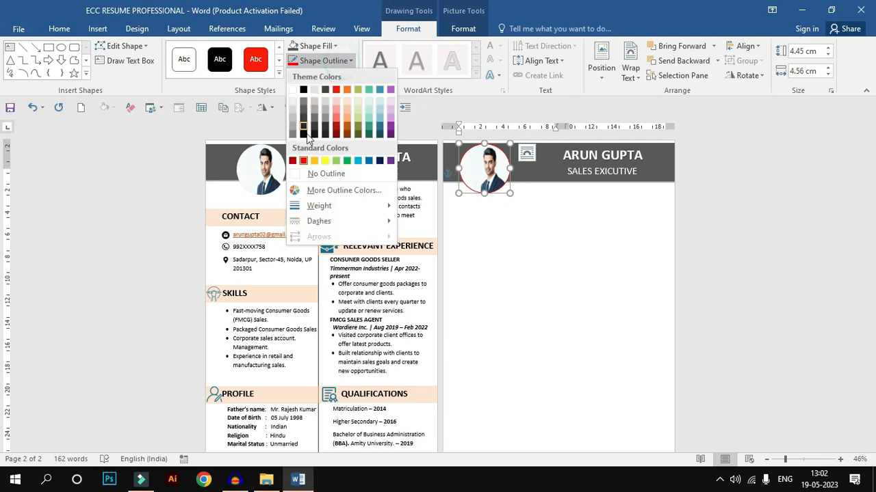
{"action": "left_click", "coordinate": [319, 175]}
{"action": "left_click", "coordinate": [322, 75]}
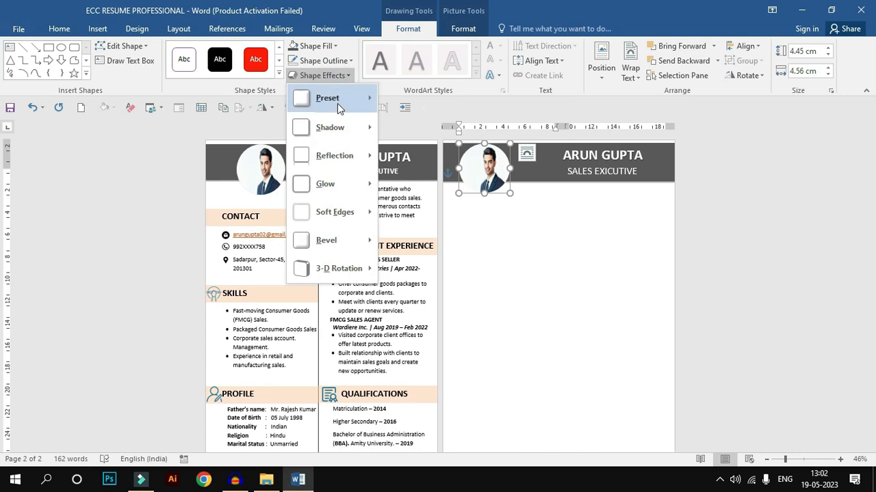
{"action": "mouse_move", "coordinate": [360, 187]}
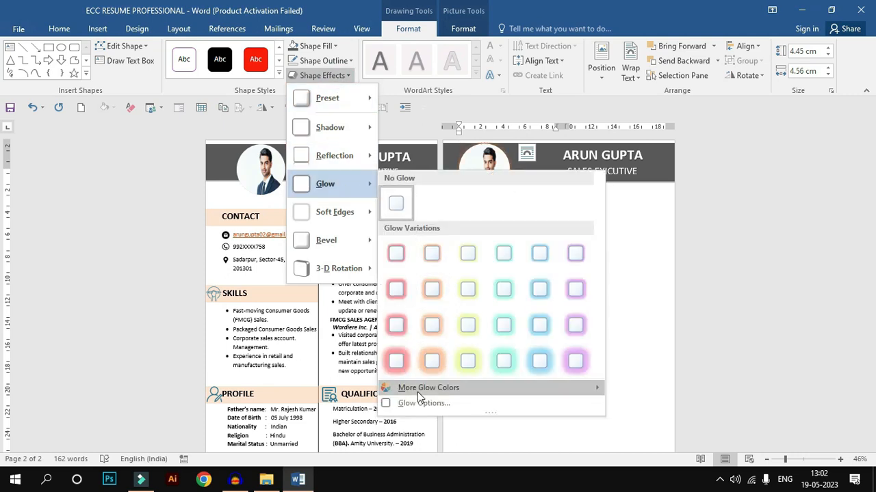
{"action": "mouse_move", "coordinate": [419, 392]}
{"action": "left_click", "coordinate": [611, 398]}
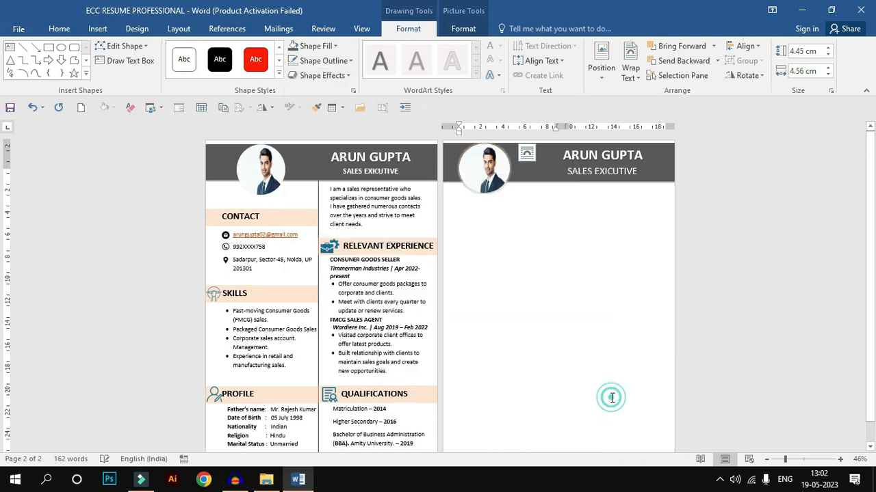
Step: Set the glow size of the circular photo to 4 pt and increase the glow's transparency
{"action": "left_click", "coordinate": [349, 75]}
{"action": "left_click", "coordinate": [346, 62]}
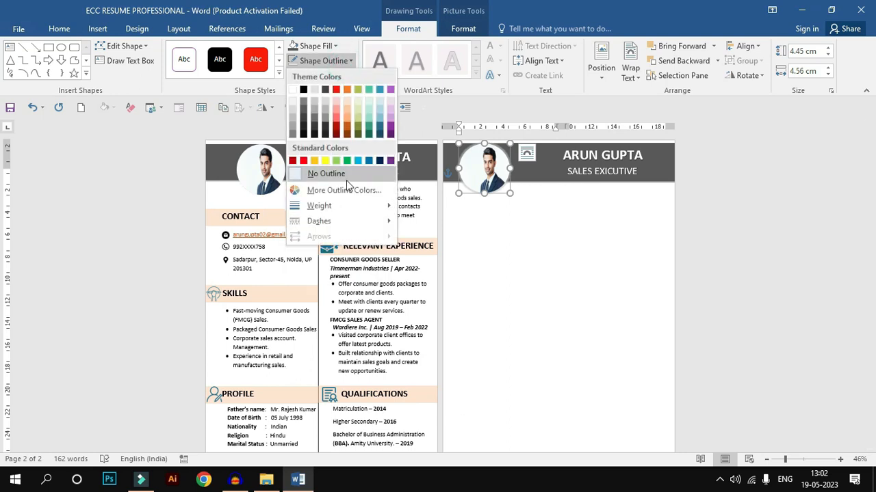
{"action": "left_click", "coordinate": [337, 76]}
{"action": "left_click", "coordinate": [336, 76]}
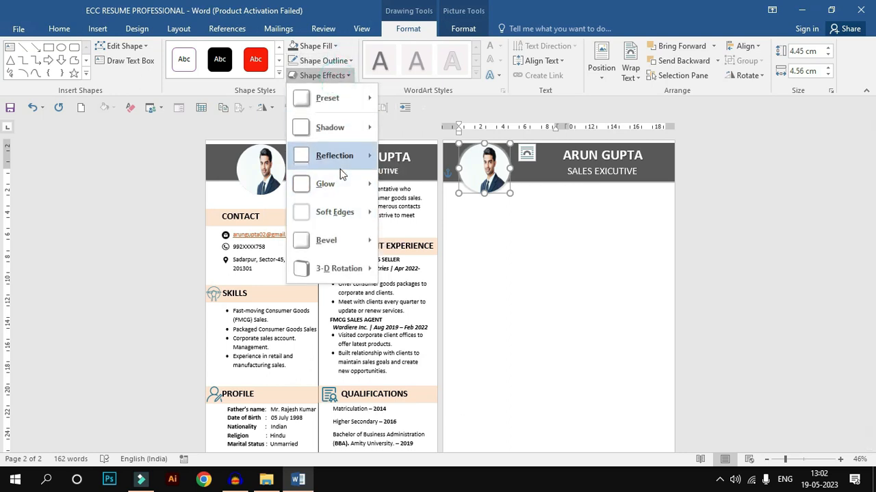
{"action": "mouse_move", "coordinate": [341, 179]}
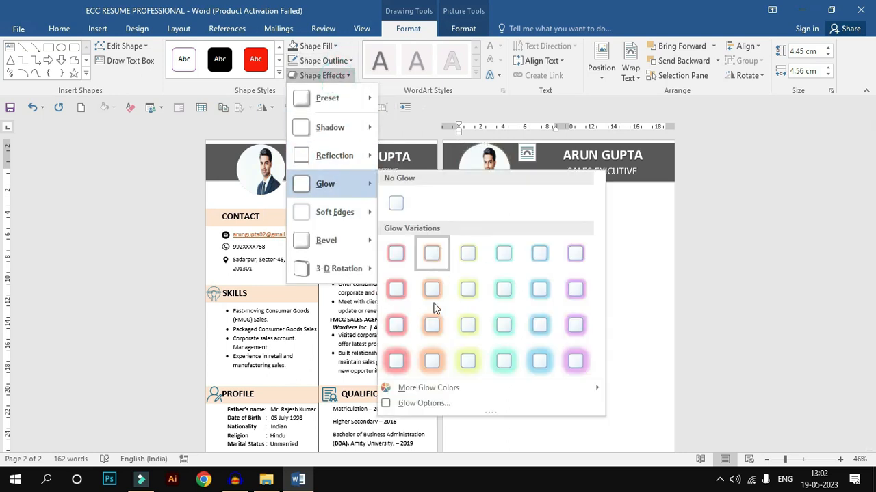
{"action": "left_click", "coordinate": [419, 403]}
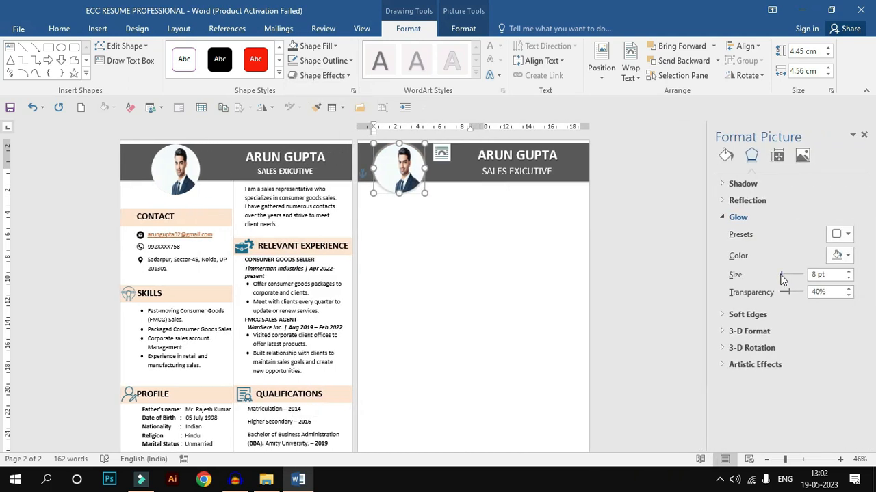
{"action": "left_click", "coordinate": [815, 275]}
{"action": "key", "text": "BackSpace"}
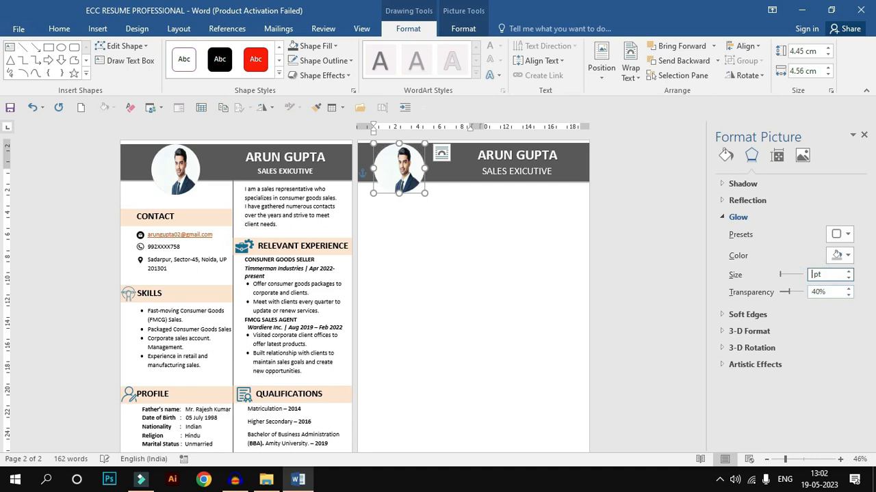
{"action": "type", "text": "4"}
{"action": "left_click", "coordinate": [815, 292]}
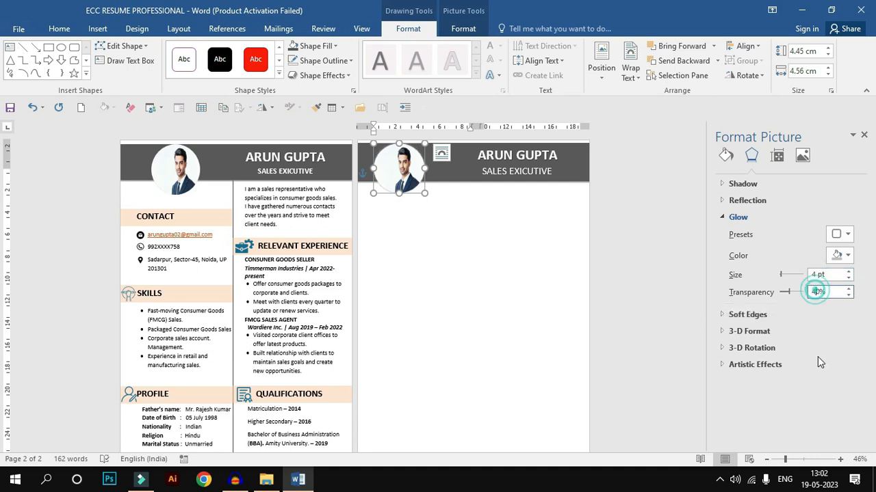
{"action": "left_click_drag", "start_coordinate": [785, 292], "coordinate": [800, 292]}
{"action": "left_click", "coordinate": [370, 234]}
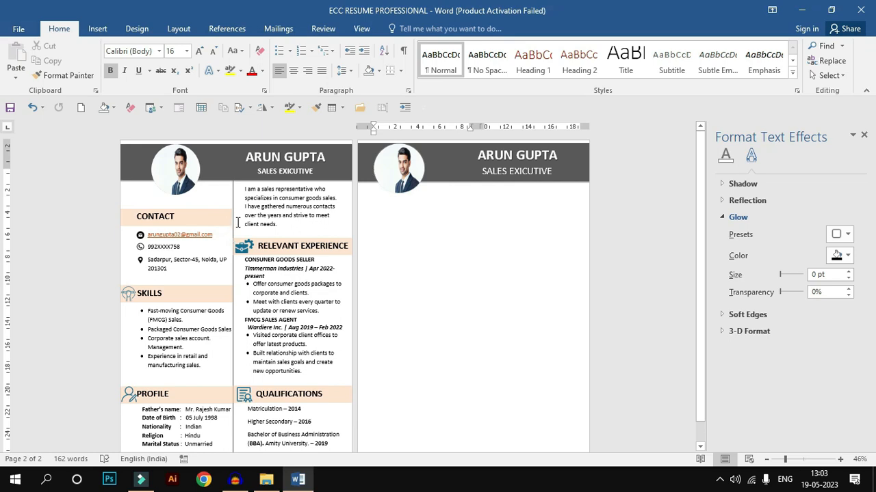
Step: Draw a vertical divider line about 26.4 cm long from the header band to the page bottom, and send it behind the band
{"action": "left_click", "coordinate": [98, 32]}
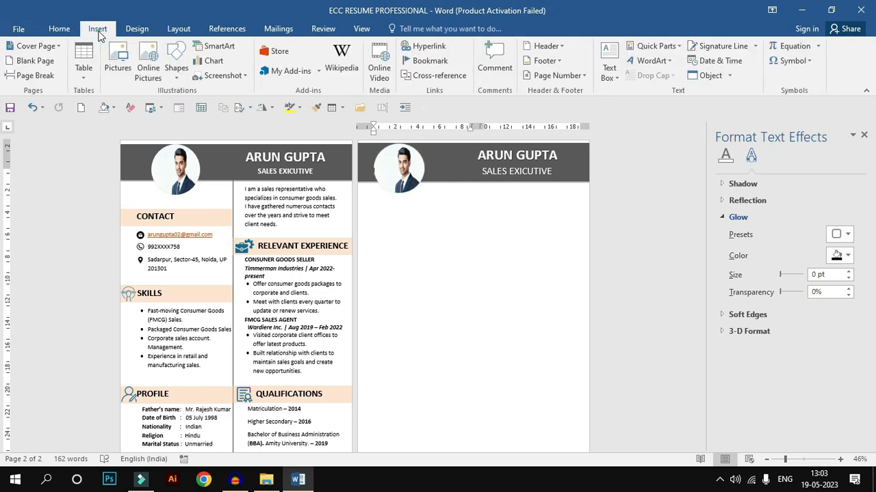
{"action": "left_click", "coordinate": [174, 63]}
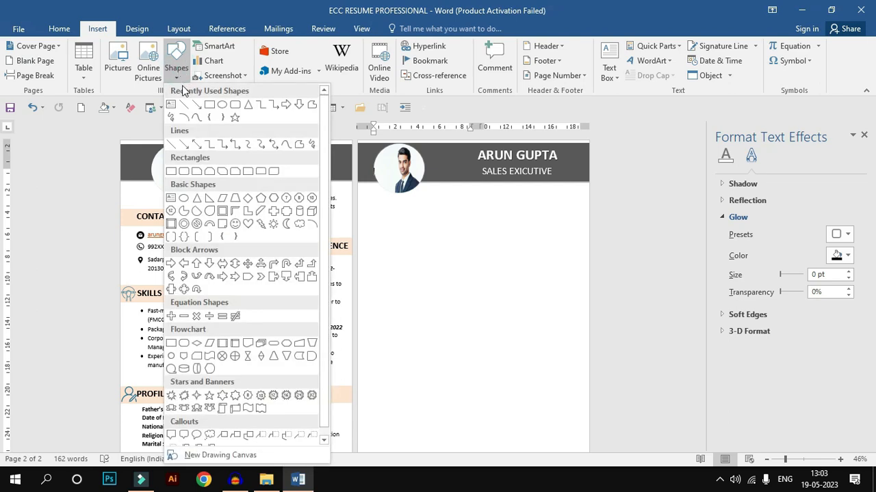
{"action": "left_click", "coordinate": [184, 104]}
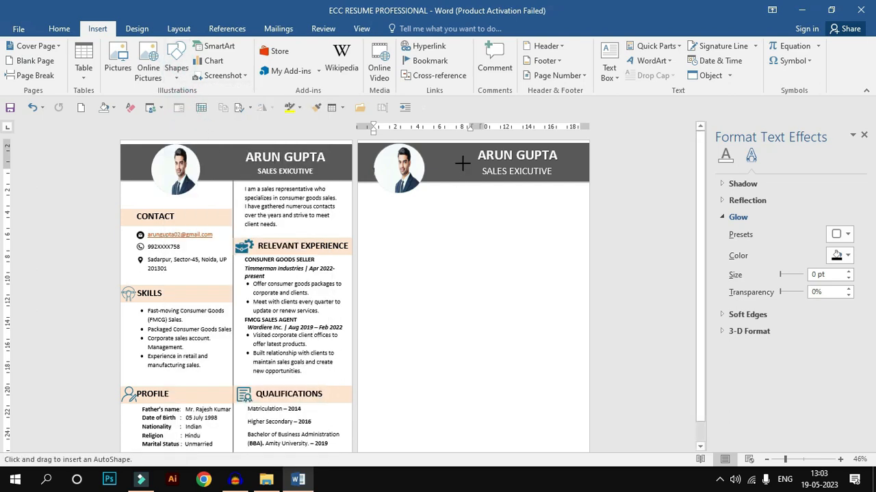
{"action": "left_click_drag", "start_coordinate": [461, 172], "coordinate": [463, 444]}
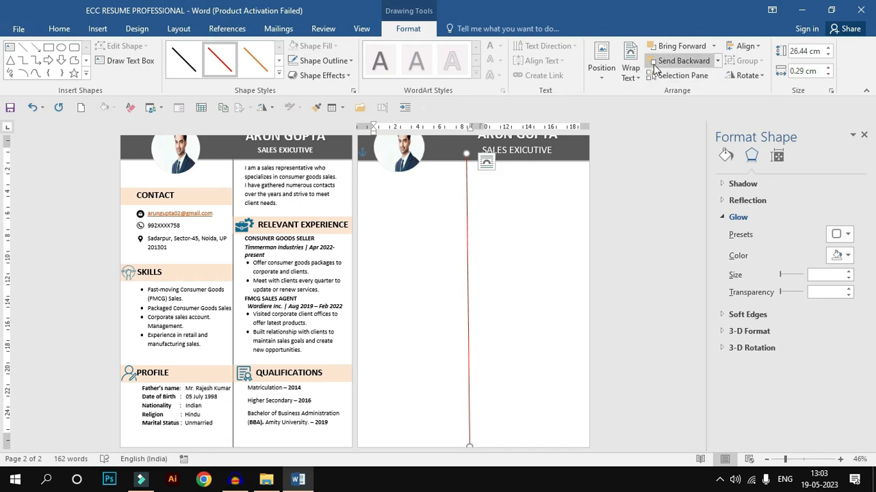
{"action": "left_click", "coordinate": [717, 61]}
{"action": "left_click", "coordinate": [697, 91]}
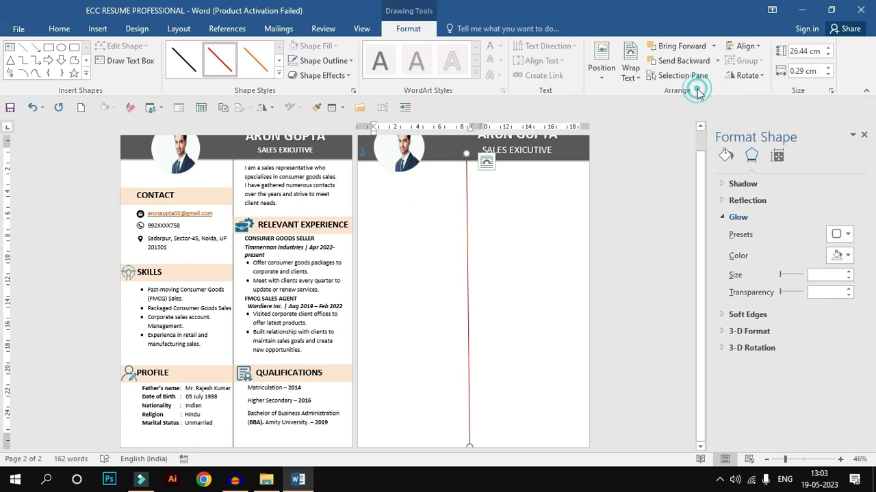
{"action": "left_click", "coordinate": [499, 202]}
Step: Change the outline colour of the vertical divider line to dark grey
{"action": "left_click", "coordinate": [468, 263]}
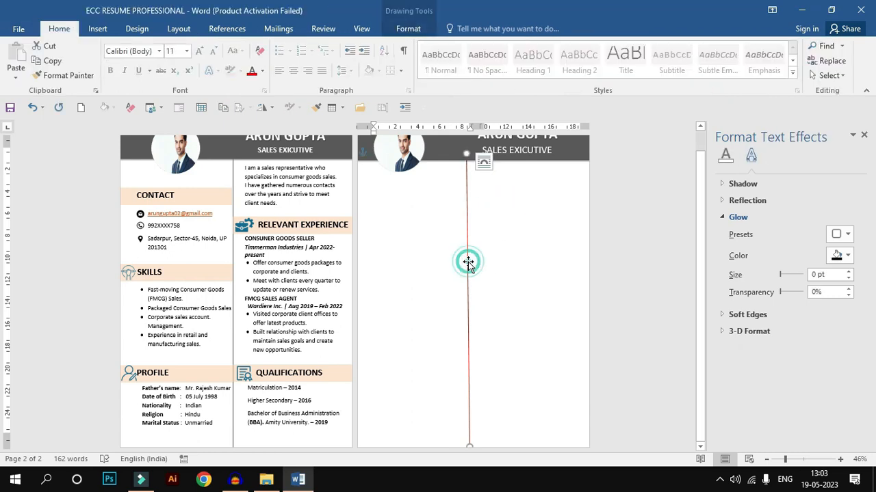
{"action": "left_click", "coordinate": [407, 28]}
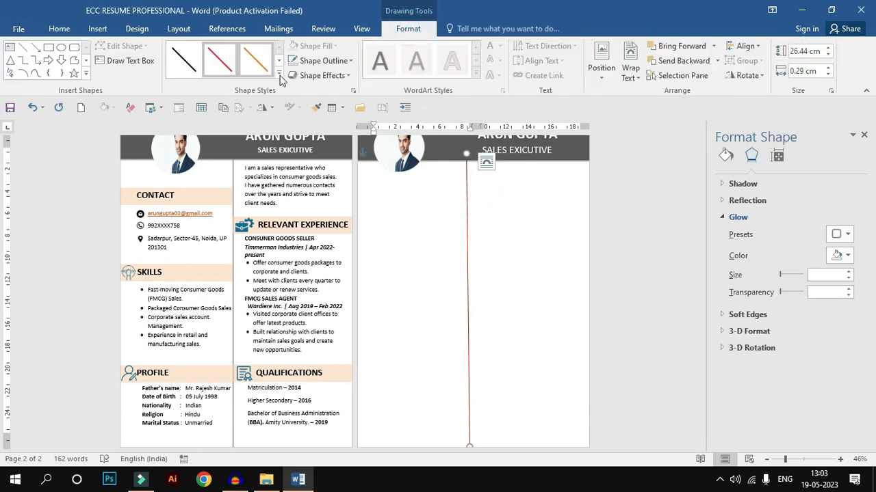
{"action": "left_click", "coordinate": [319, 61]}
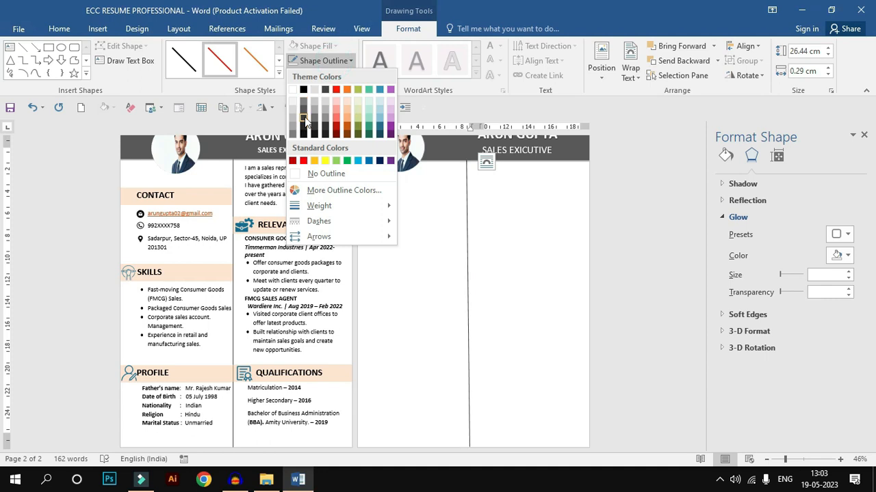
{"action": "left_click", "coordinate": [304, 120]}
{"action": "left_click", "coordinate": [391, 261]}
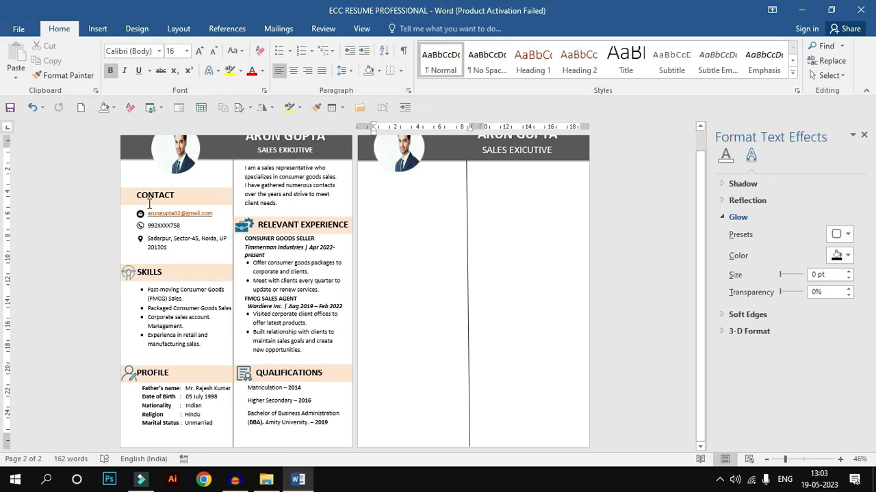
Step: Insert a plain black WordArt box below the circular photo, spanning from the page's left edge to the vertical divider
{"action": "left_click", "coordinate": [95, 30]}
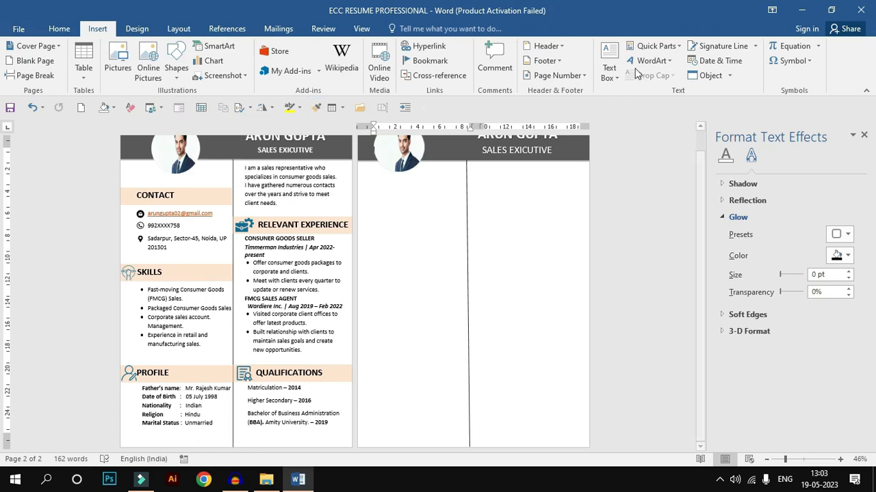
{"action": "left_click", "coordinate": [653, 60]}
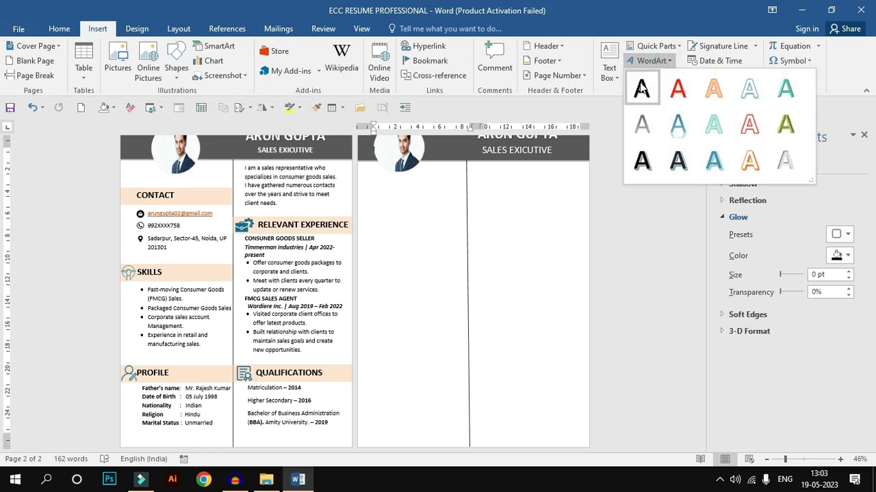
{"action": "left_click", "coordinate": [645, 86]}
{"action": "left_click", "coordinate": [461, 163]}
{"action": "mouse_move", "coordinate": [446, 171]}
{"action": "left_mouse_down"}
{"action": "mouse_move", "coordinate": [429, 214]}
{"action": "mouse_move", "coordinate": [465, 198]}
{"action": "left_mouse_up"}
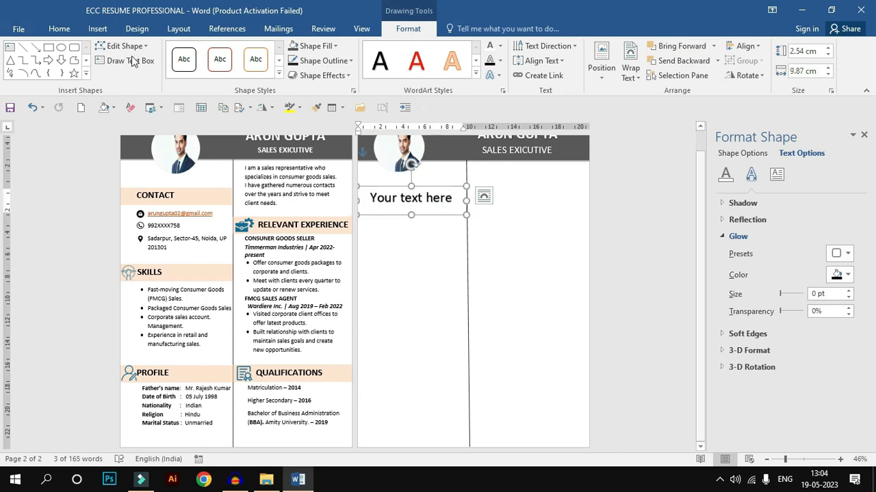
Step: Remove the space after the paragraph in the new WordArt box and replace its placeholder text with CONTACT
{"action": "left_click", "coordinate": [59, 28]}
{"action": "left_click", "coordinate": [346, 70]}
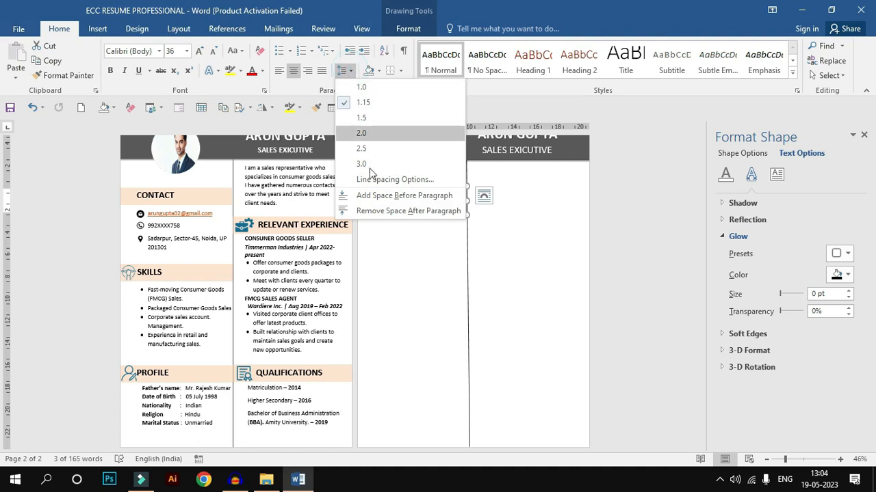
{"action": "left_click", "coordinate": [381, 211]}
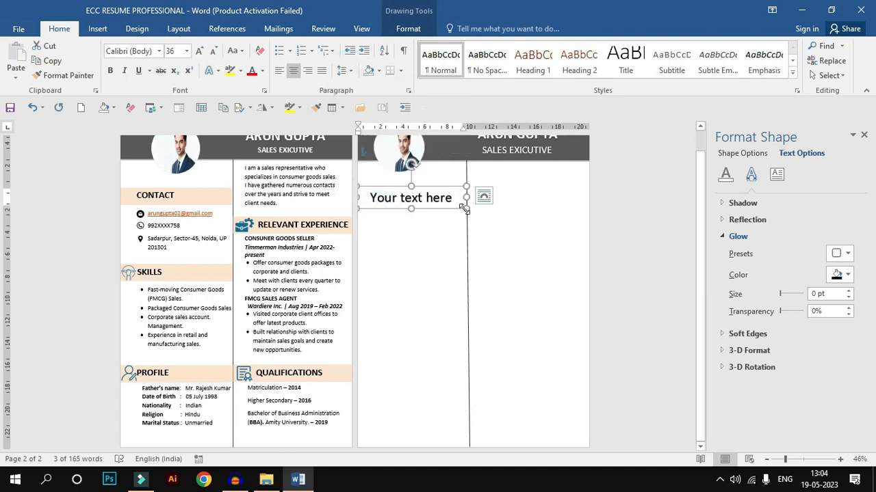
{"action": "key", "text": "ctrl+a"}
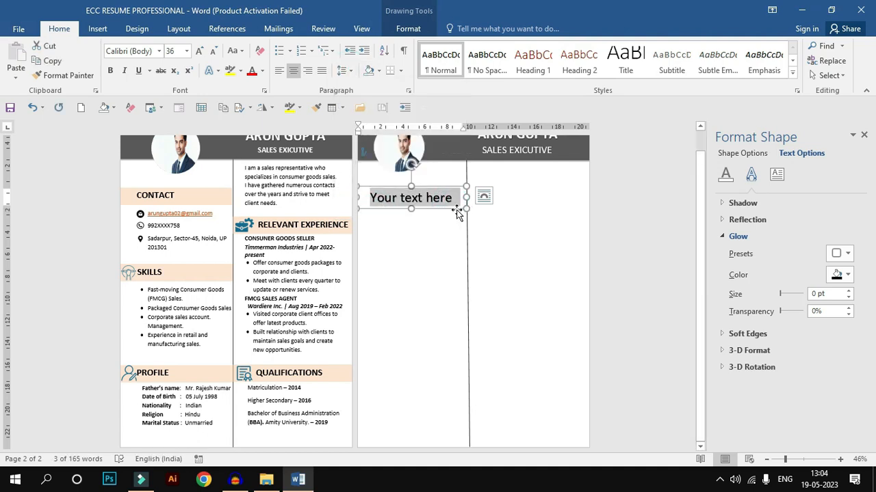
{"action": "type", "text": "CONTACT"}
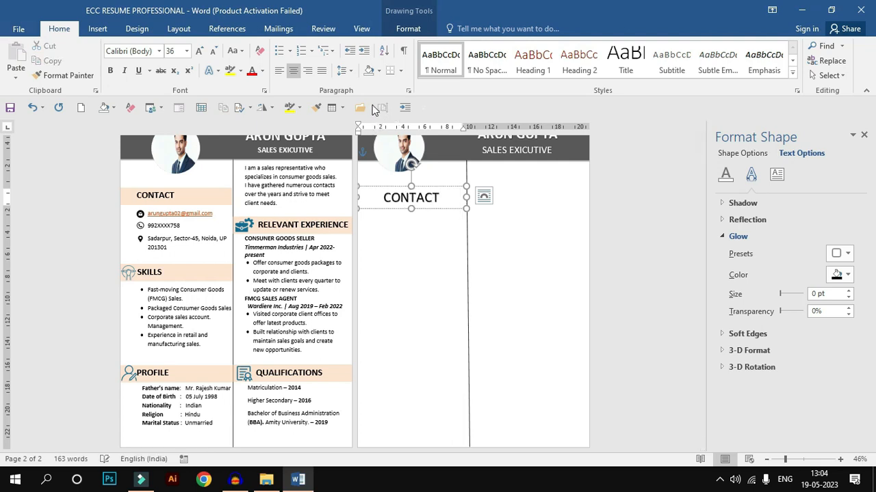
Step: Fill the CONTACT heading box with the light orange theme colour used for the headings on page one
{"action": "left_click", "coordinate": [408, 28]}
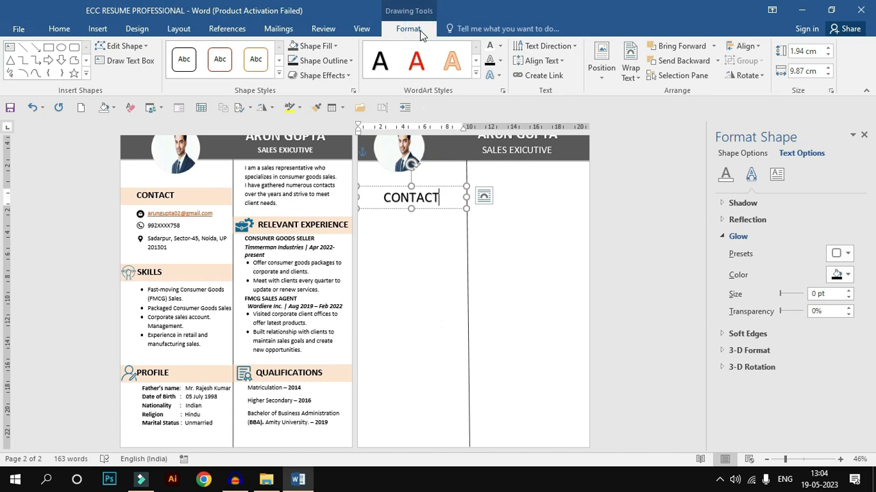
{"action": "left_click", "coordinate": [335, 45]}
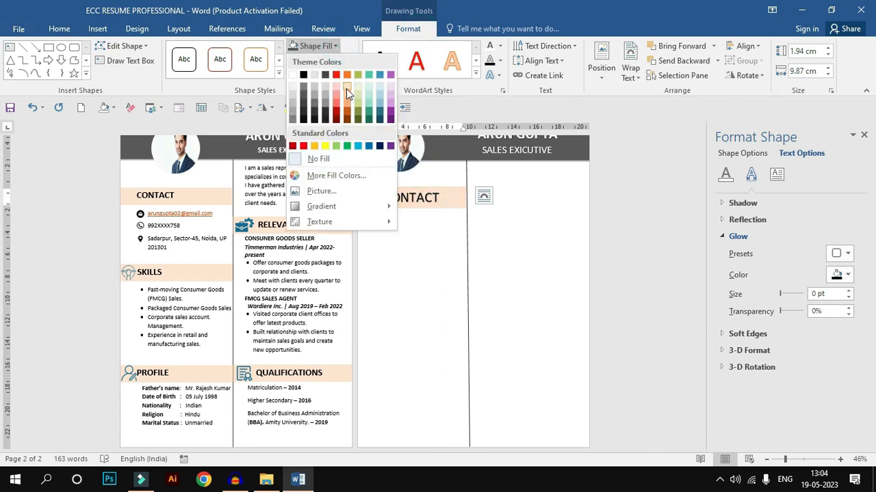
{"action": "left_click", "coordinate": [346, 89]}
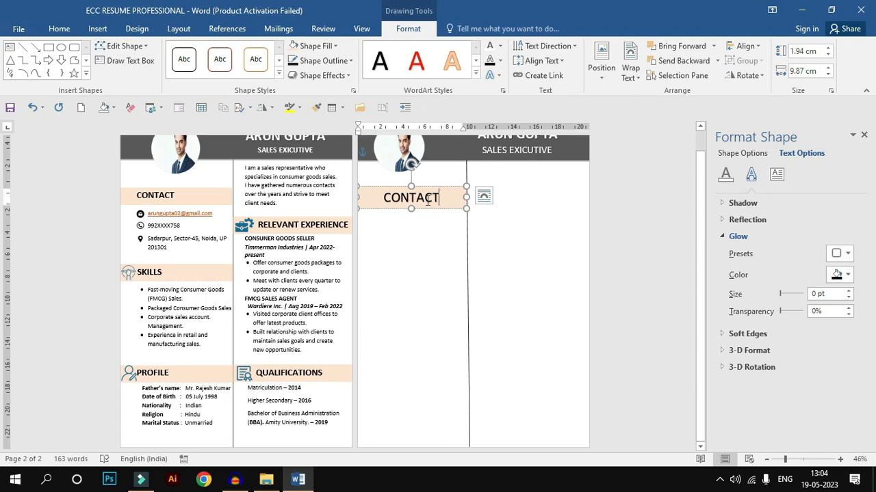
Step: Reduce the CONTACT heading text to 28 pt and nudge the heading box slightly down
{"action": "left_click_drag", "start_coordinate": [444, 199], "coordinate": [375, 204]}
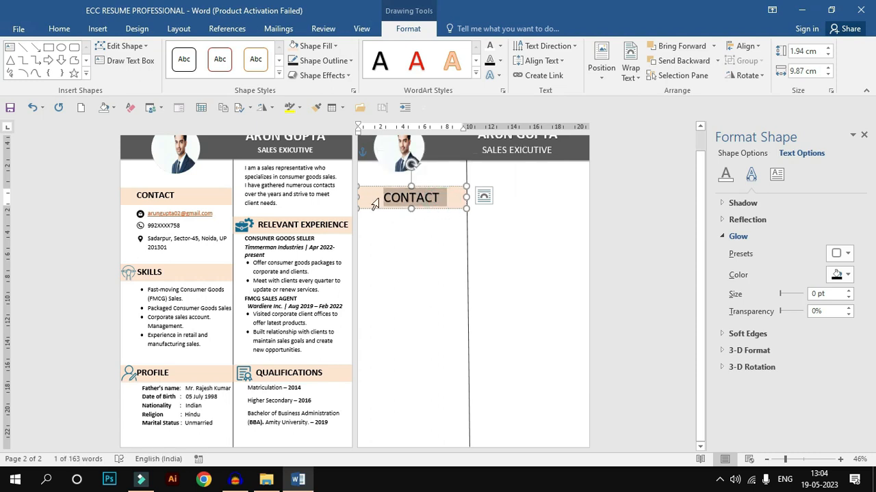
{"action": "key", "text": "ctrl+shift+comma"}
{"action": "left_click", "coordinate": [440, 201]}
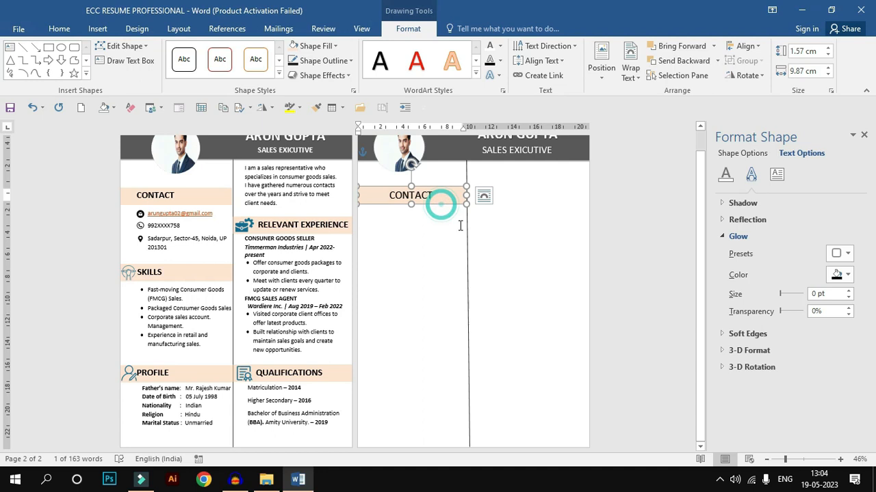
{"action": "left_click", "coordinate": [458, 237]}
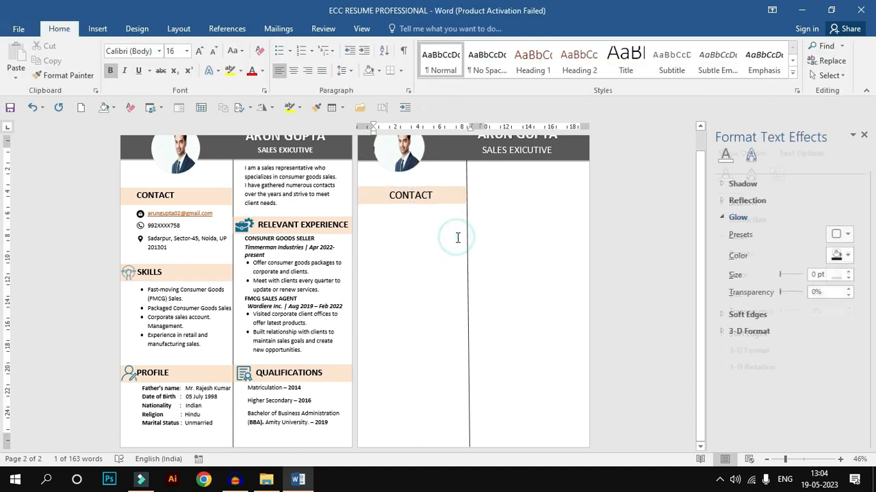
{"action": "left_click", "coordinate": [441, 204]}
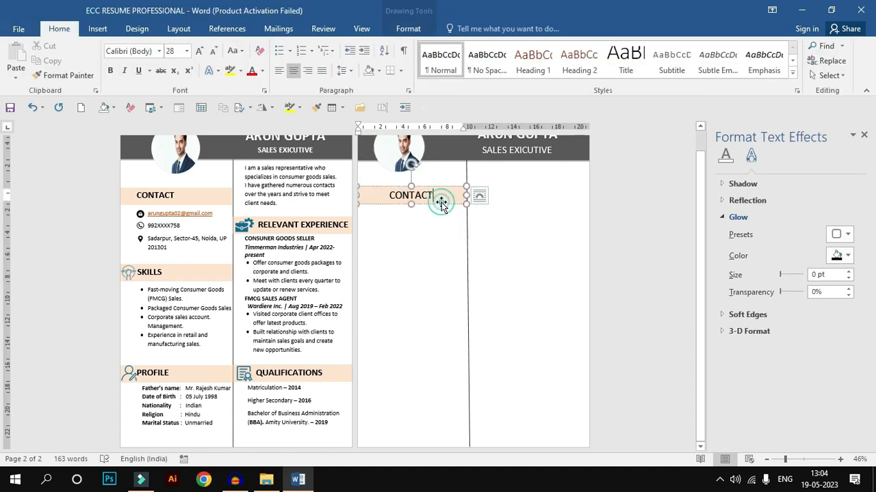
{"action": "left_click", "coordinate": [383, 224]}
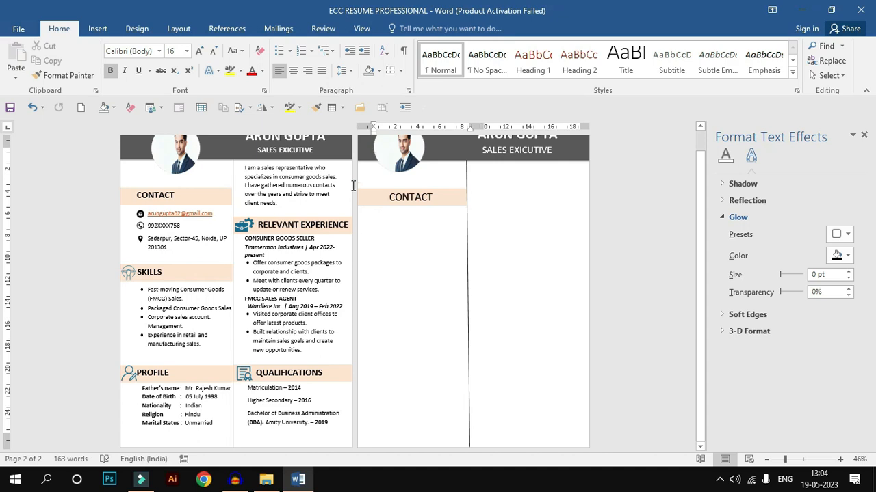
Step: Enter the contact's e-mail, phone number and postal address on separate lines below the CONTACT heading, with the e-mail in lowercase
{"action": "scroll", "coordinate": [378, 246], "scroll_direction": "up", "scroll_amount": 1}
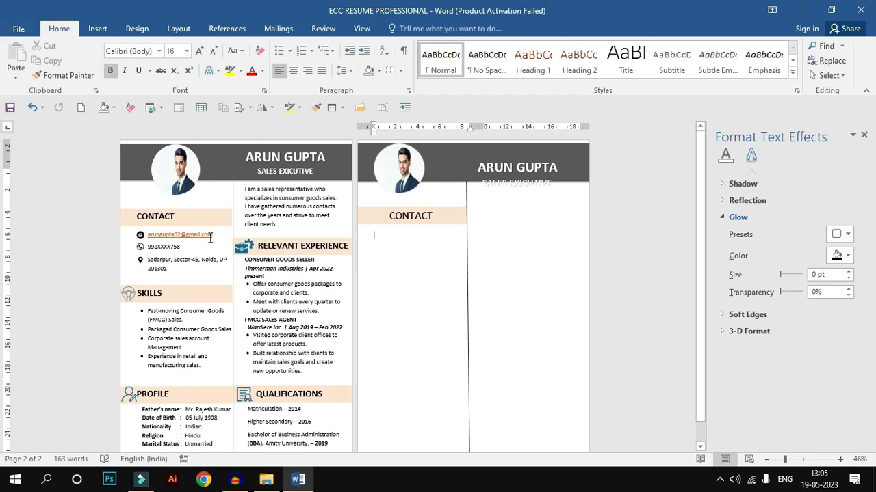
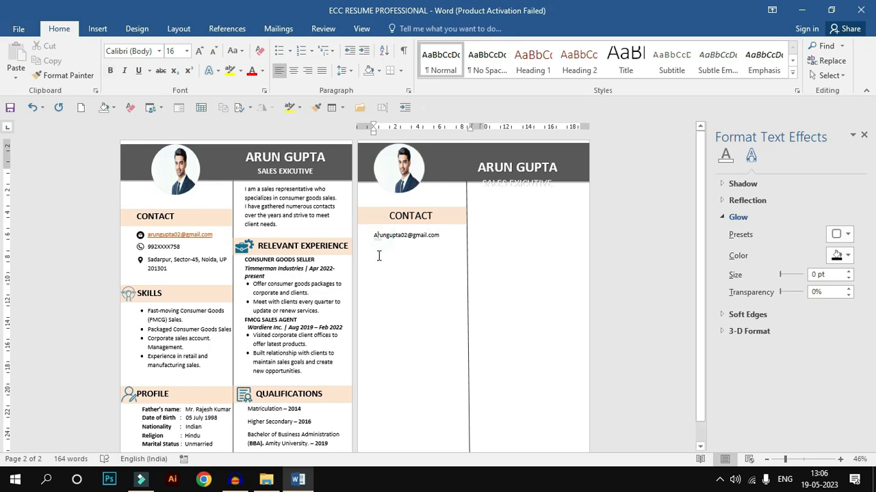
{"action": "left_click", "coordinate": [439, 238]}
{"action": "key", "text": "Return"}
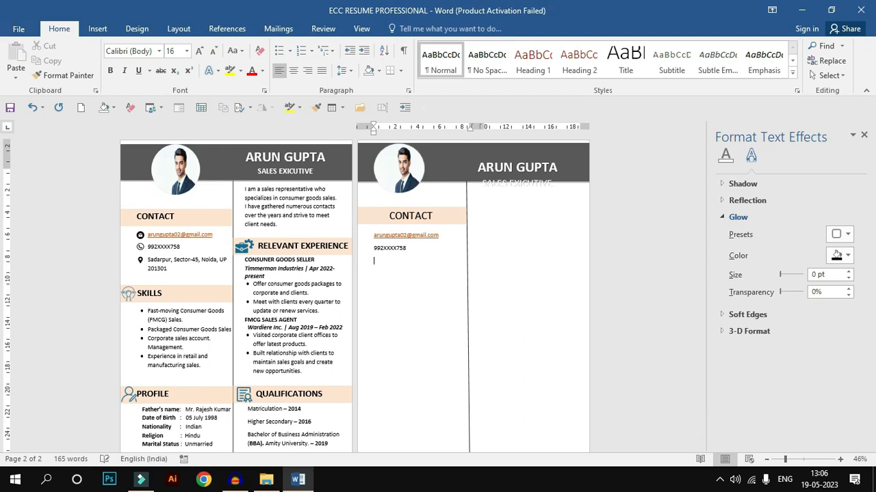
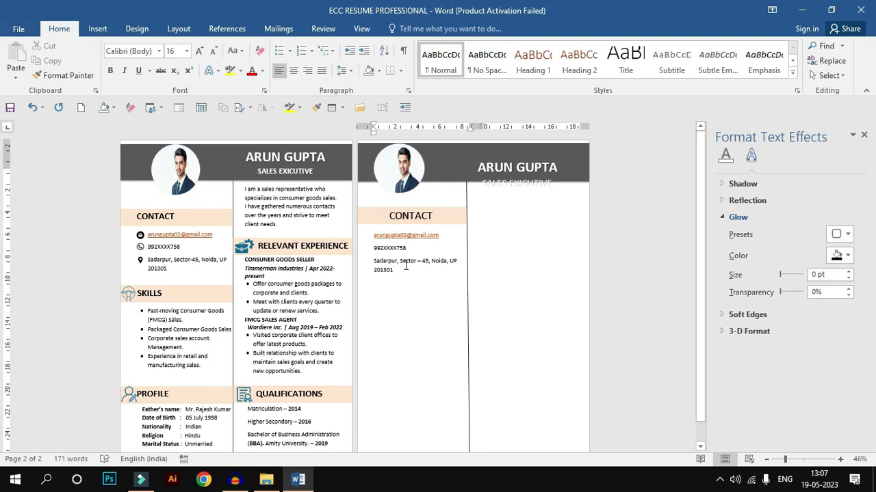
Step: Duplicate the CONTACT heading box, place the copy below the address, and change its text to SKILLS
{"action": "left_click", "coordinate": [441, 224]}
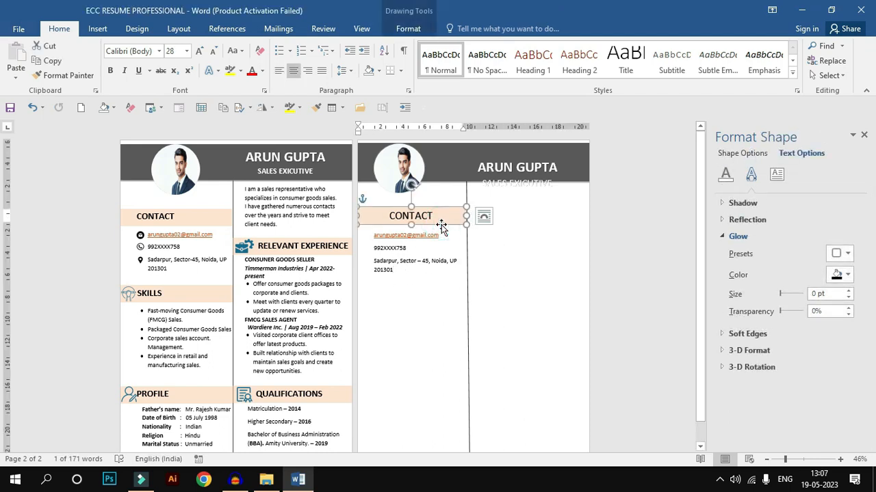
{"action": "key", "text": "ctrl+c"}
{"action": "left_click", "coordinate": [380, 288]}
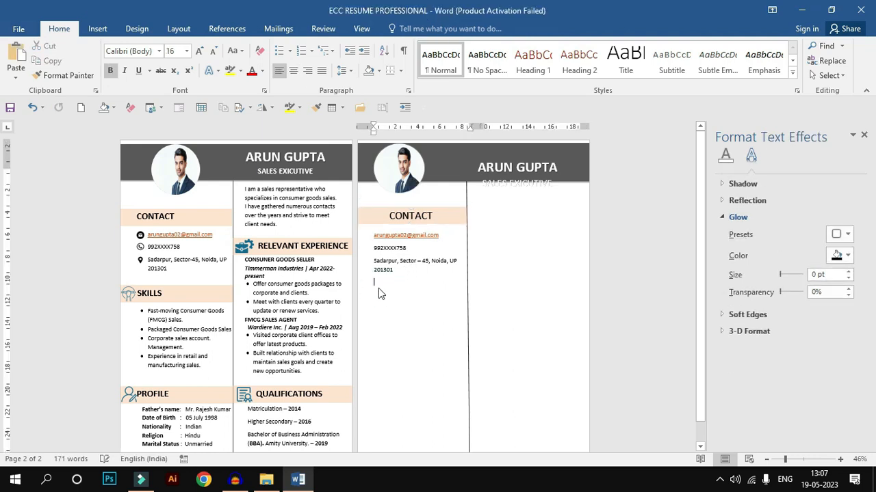
{"action": "key", "text": "ctrl+v"}
{"action": "left_click_drag", "start_coordinate": [445, 276], "coordinate": [427, 282]}
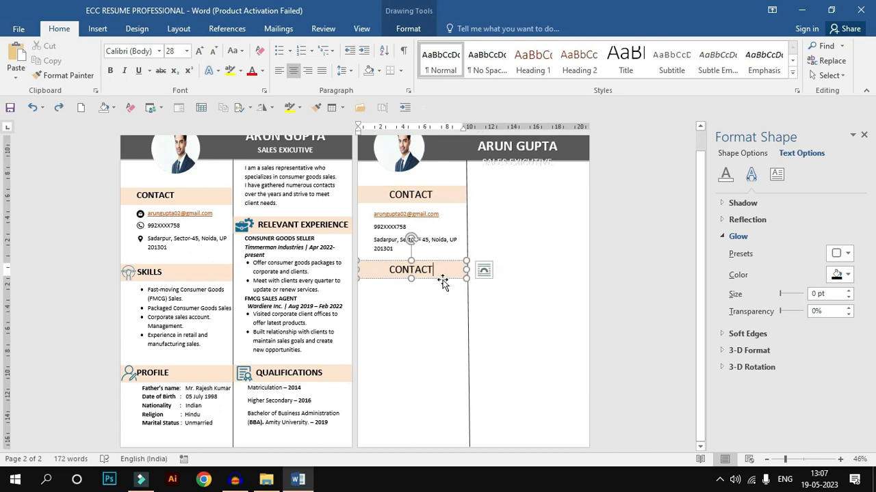
{"action": "key", "text": "BackSpace"}
{"action": "key", "text": "BackSpace"}
{"action": "key", "text": "BackSpace"}
{"action": "key", "text": "BackSpace"}
{"action": "key", "text": "BackSpace"}
{"action": "key", "text": "BackSpace"}
{"action": "key", "text": "BackSpace"}
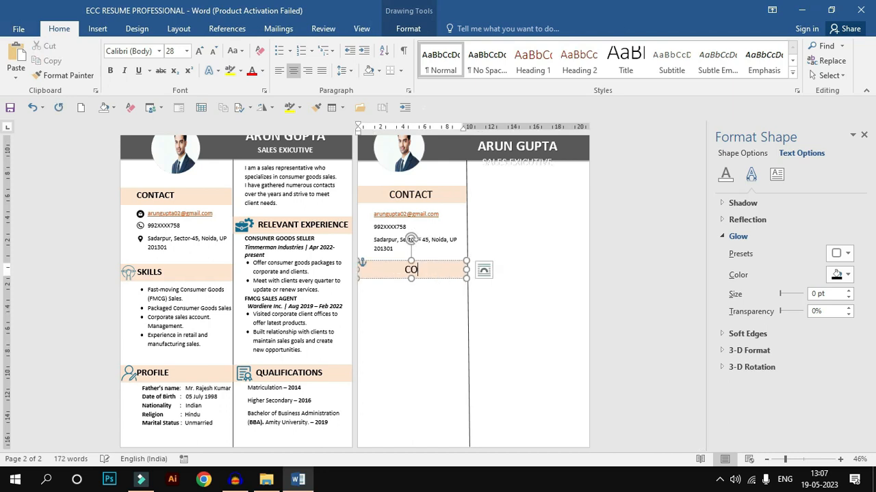
{"action": "type", "text": "SKILLS"}
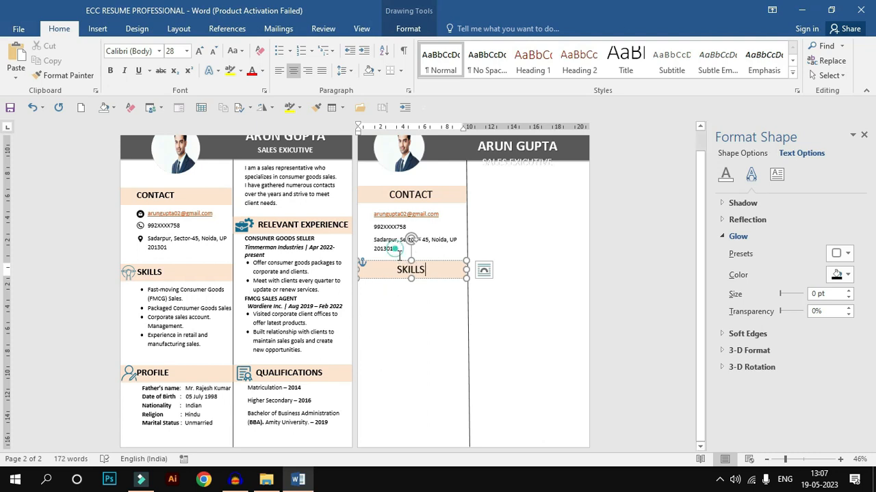
Step: Add the four skill entries from page one, from consumer goods to retail and manufacturing sales, beneath the SKILLS heading on page two
{"action": "left_click", "coordinate": [392, 247]}
{"action": "key", "text": "Return"}
{"action": "key", "text": "Return"}
{"action": "key", "text": "ctrl+z"}
{"action": "left_click", "coordinate": [381, 290]}
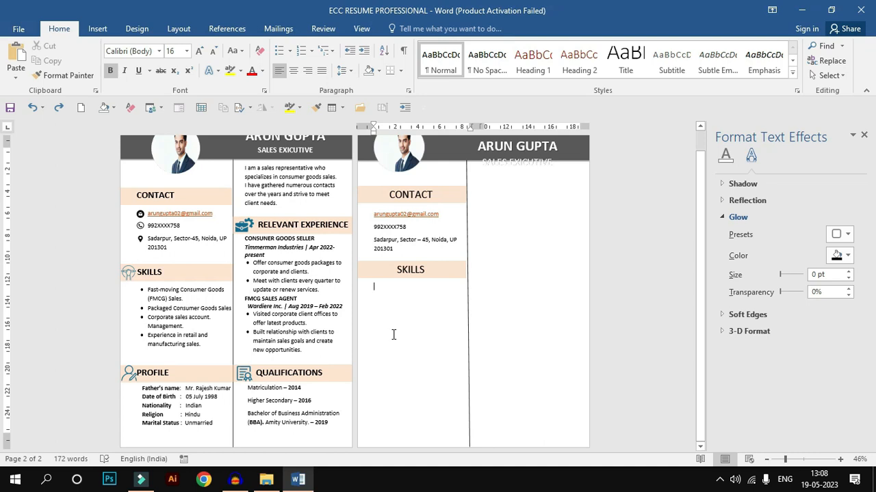
{"action": "key", "text": "ctrl+v"}
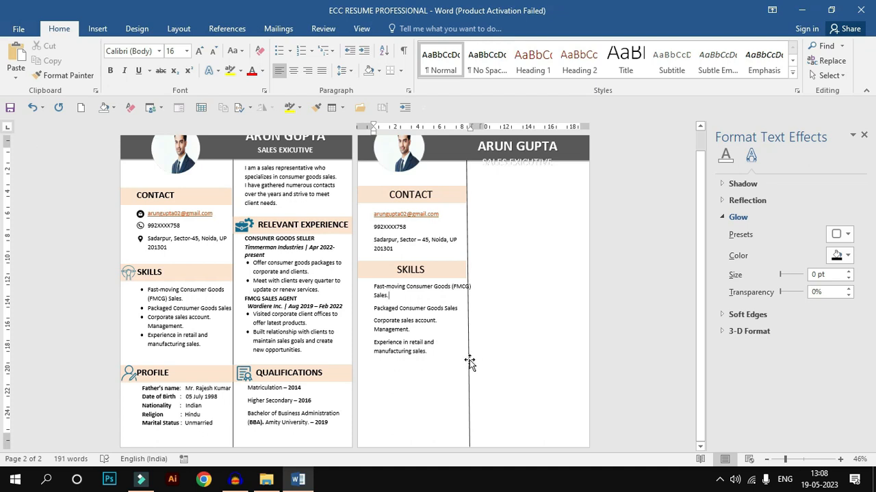
Step: Shift the vertical divider line slightly to the right and break the first skill entry before "(FMCG)"
{"action": "left_click_drag", "start_coordinate": [469, 362], "coordinate": [472, 360]}
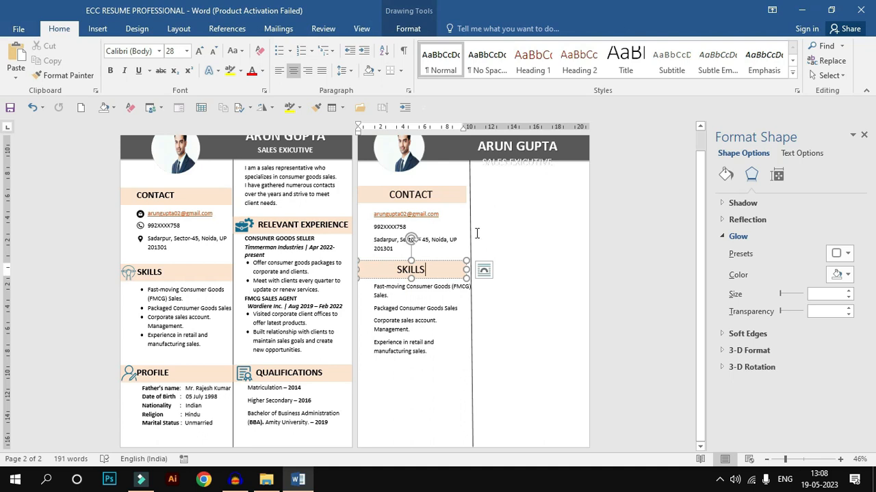
{"action": "left_click", "coordinate": [478, 274]}
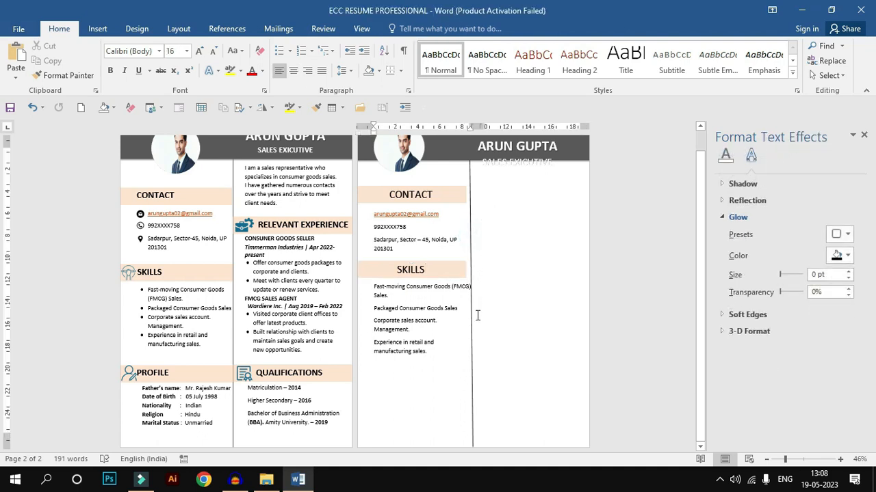
{"action": "left_click", "coordinate": [451, 288]}
{"action": "key", "text": "shift+Return"}
Step: Format the four skill entries as a list with solid round bullets and reduce the list's left indent
{"action": "left_click_drag", "start_coordinate": [435, 361], "coordinate": [373, 292]}
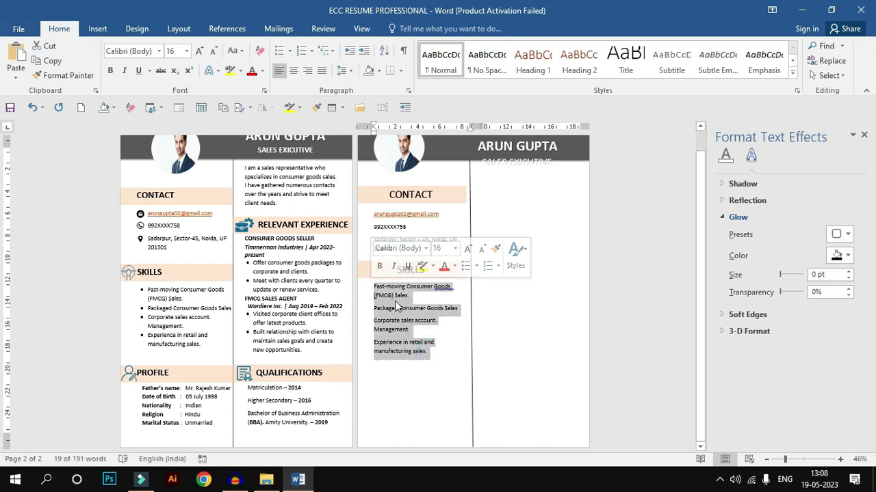
{"action": "left_click", "coordinate": [288, 51]}
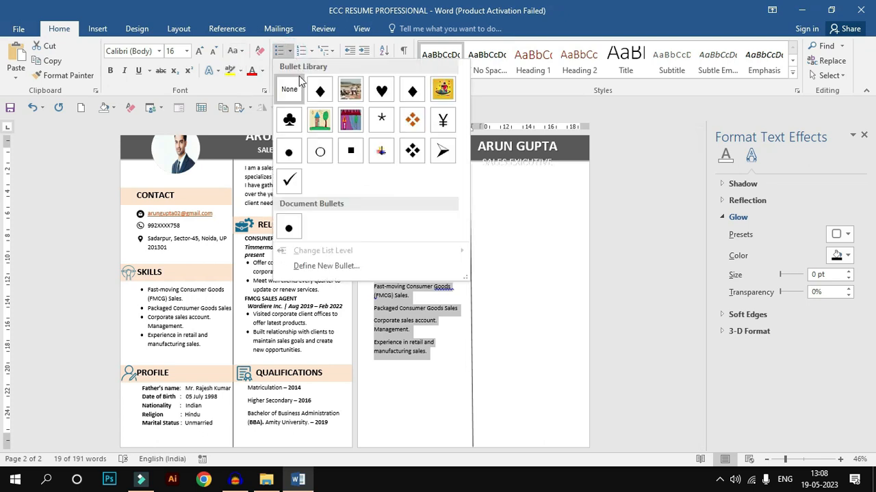
{"action": "left_click", "coordinate": [288, 151]}
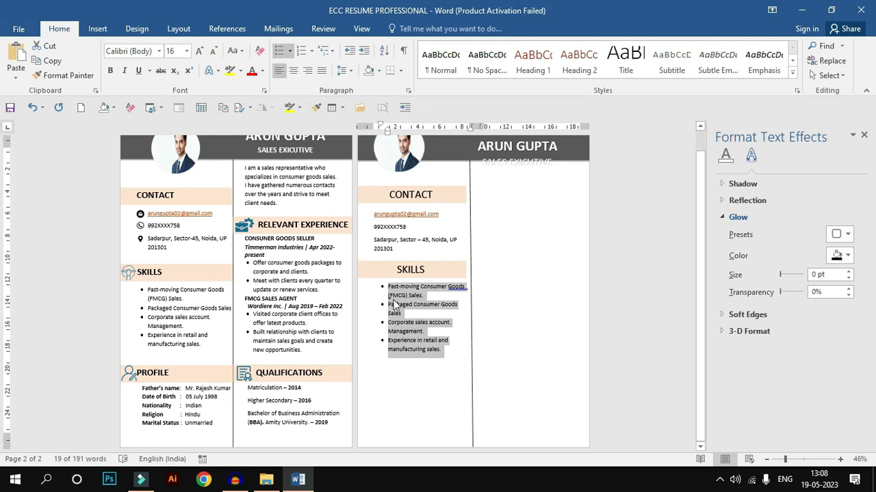
{"action": "left_click_drag", "start_coordinate": [386, 135], "coordinate": [379, 138]}
{"action": "left_click", "coordinate": [441, 353]}
{"action": "left_click", "coordinate": [456, 287]}
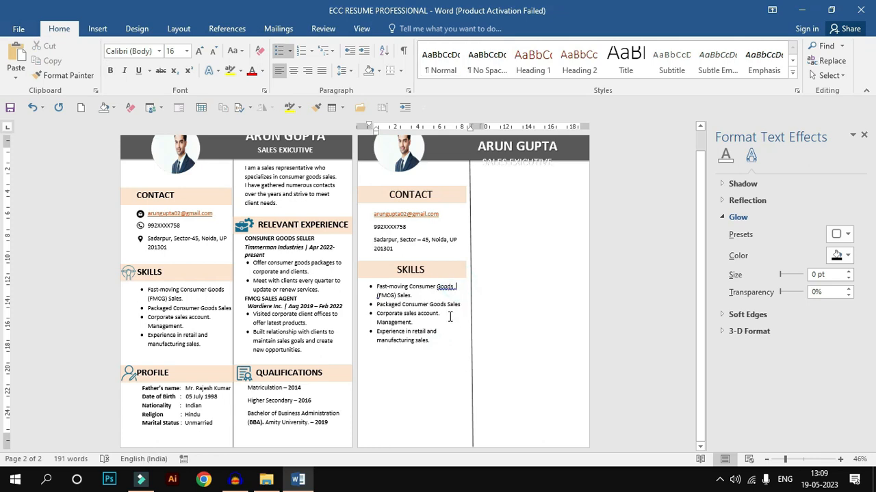
Step: Select the SKILLS heading box on page two
{"action": "left_click", "coordinate": [464, 277]}
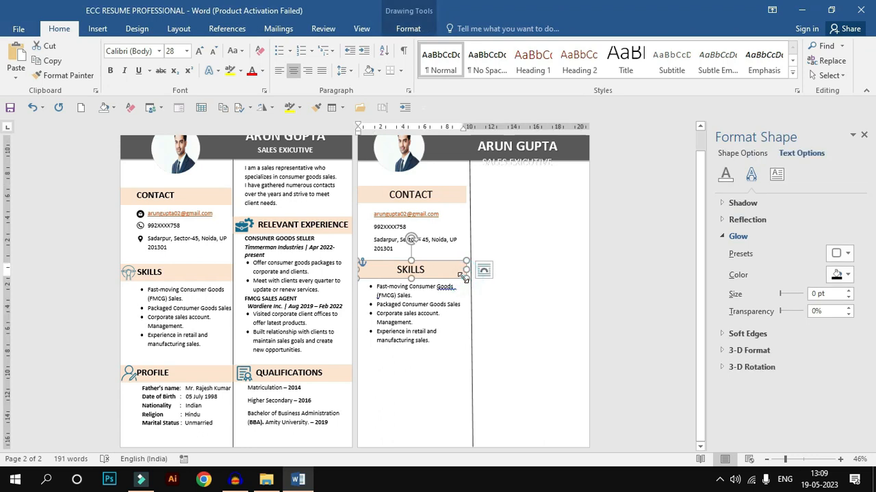